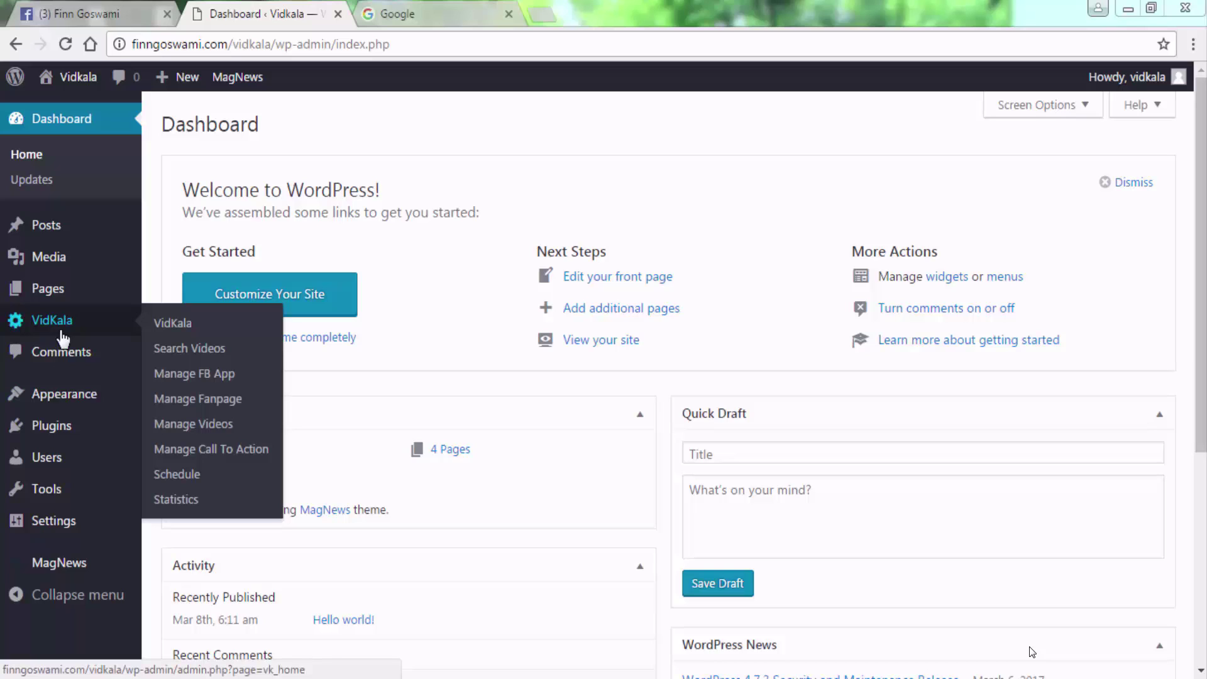
Open the VidKala plugin's welcome dashboard from the WordPress admin sidebar.
left_click(61, 333)
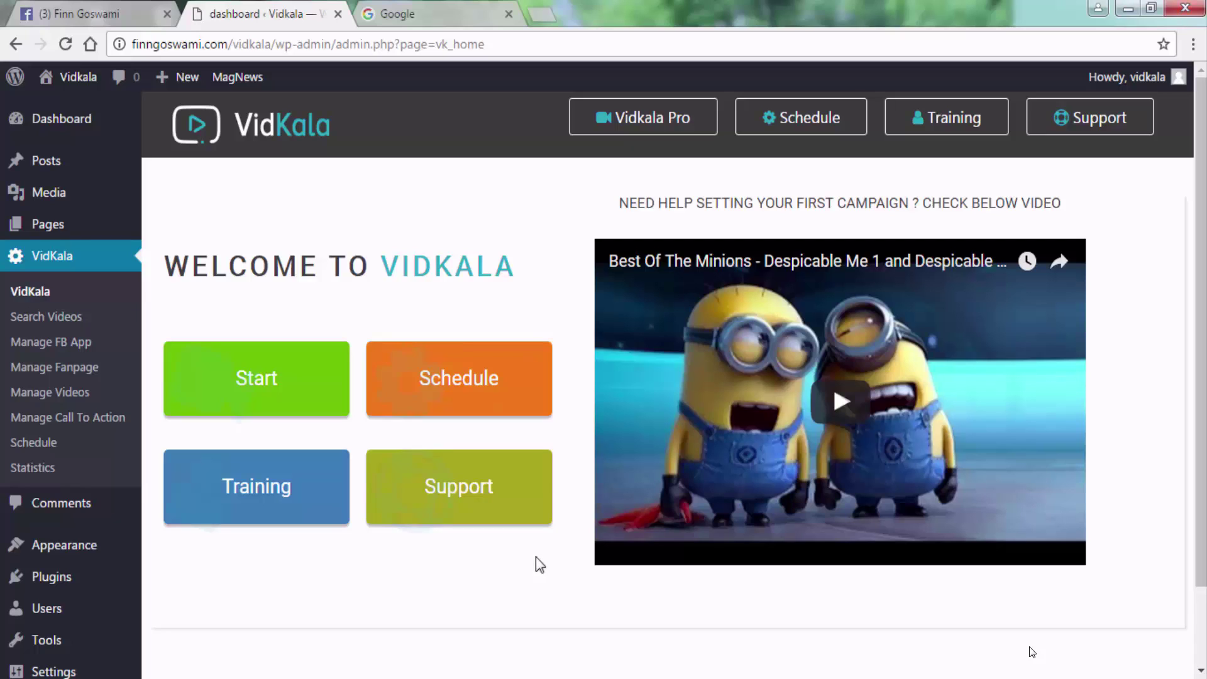
Open VidKala's Manage FB App page with its empty App Name, App ID and Secret fields.
left_click(68, 345)
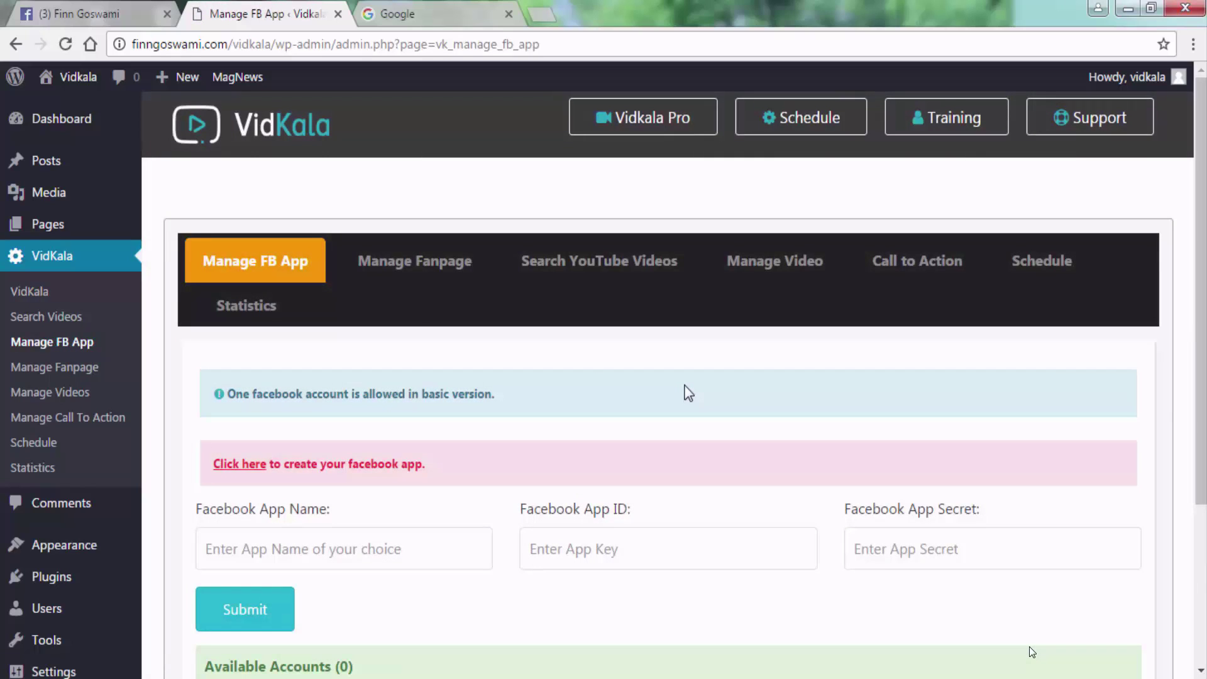
scroll(687, 393, "down", 2)
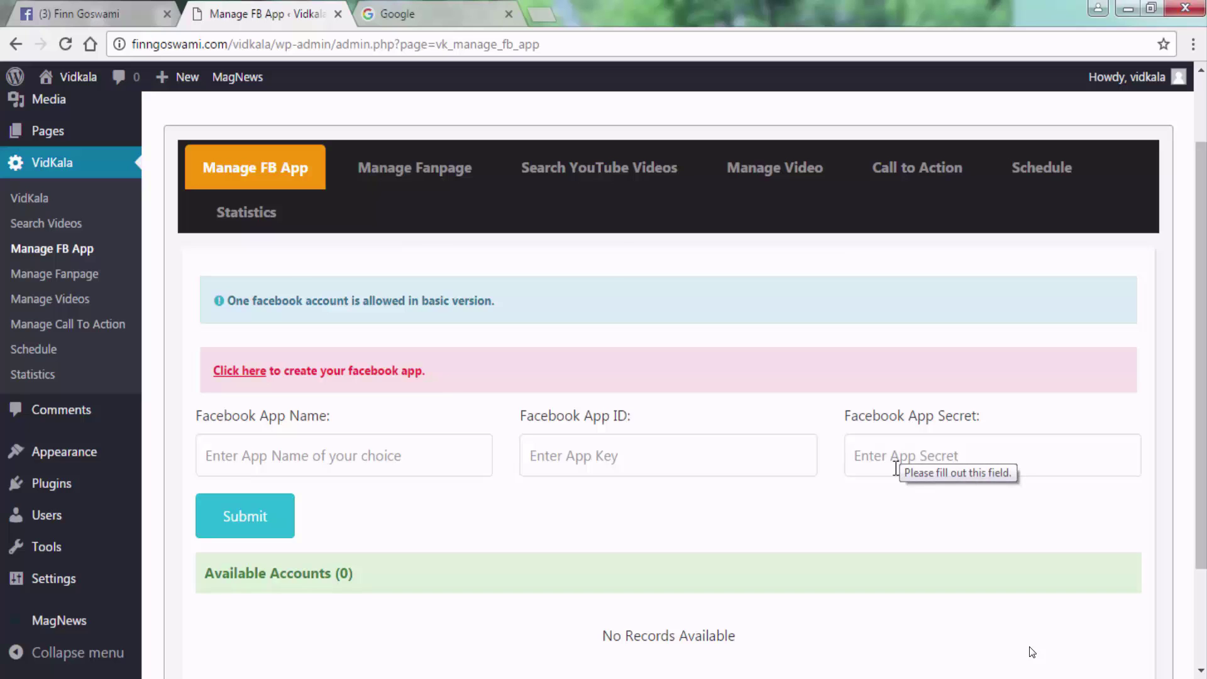
Load developers.facebook.com in the Google browser tab.
left_click(396, 14)
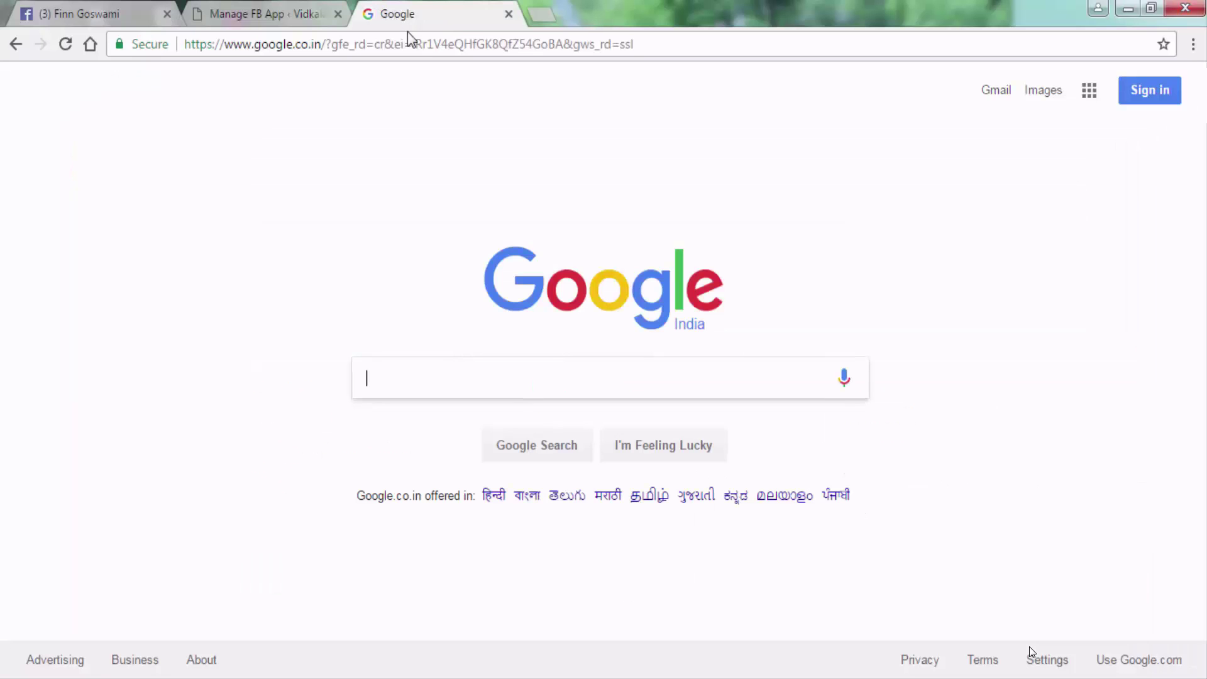
left_click(440, 44)
type("developer")
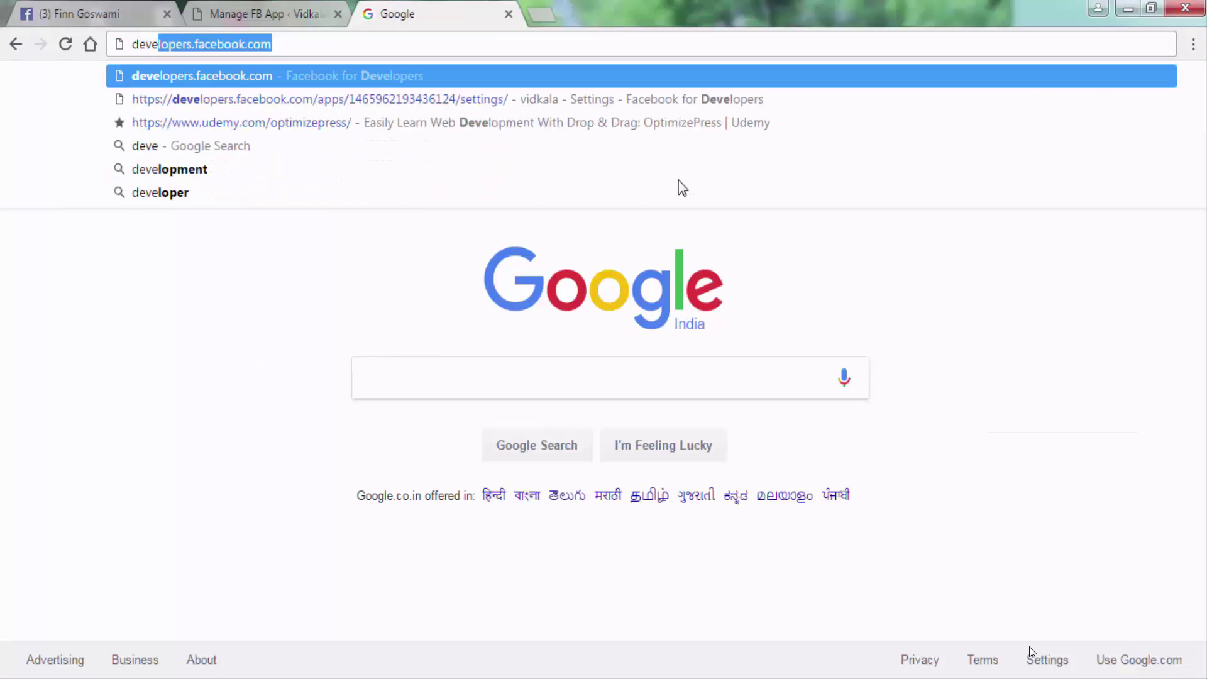
type("s.facebook.com")
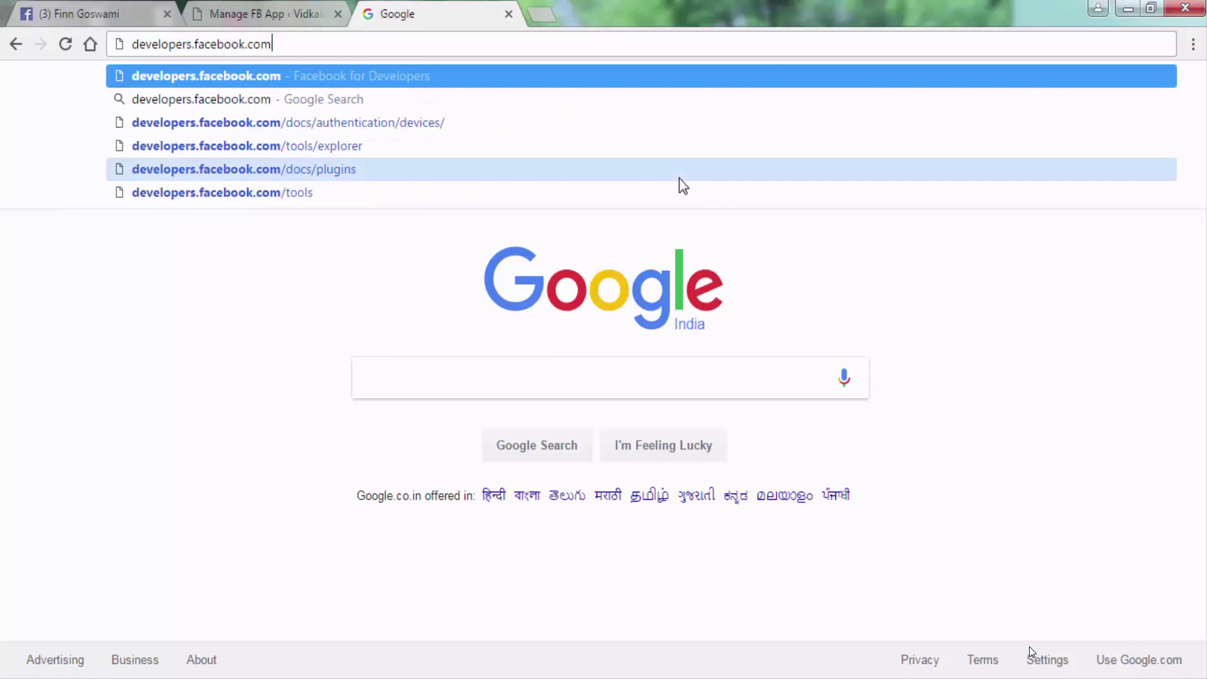
key("Return")
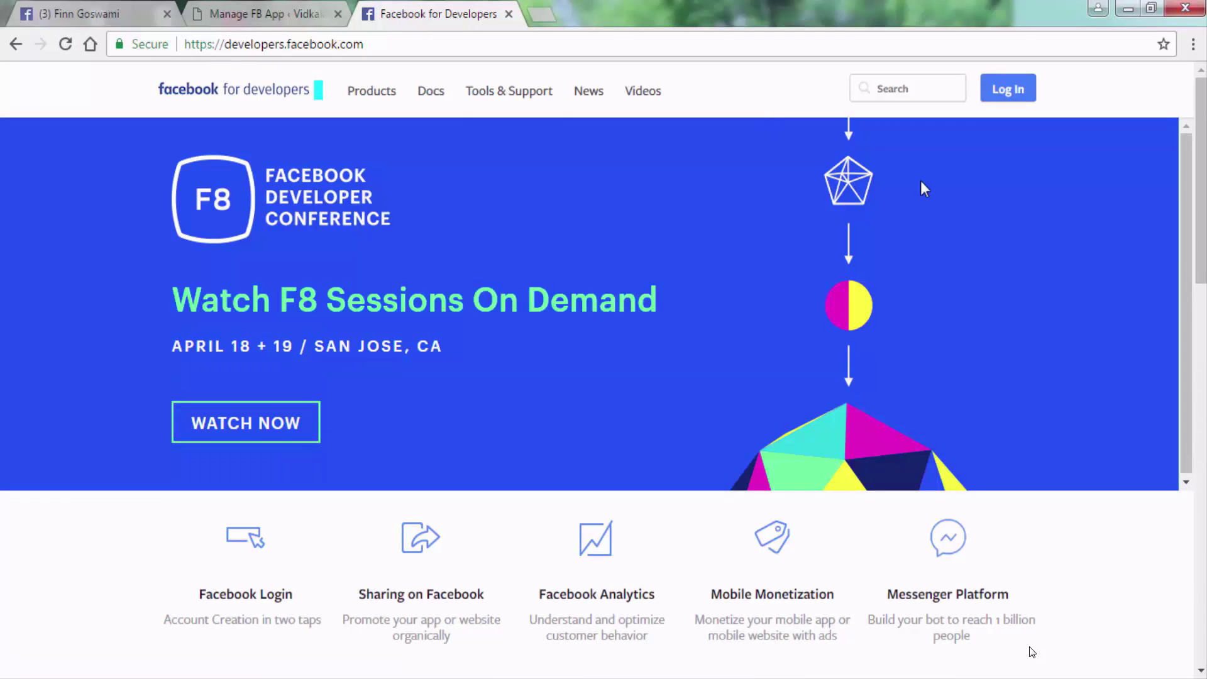
Log in to the developer site with the account e-mail and password.
left_click(1006, 89)
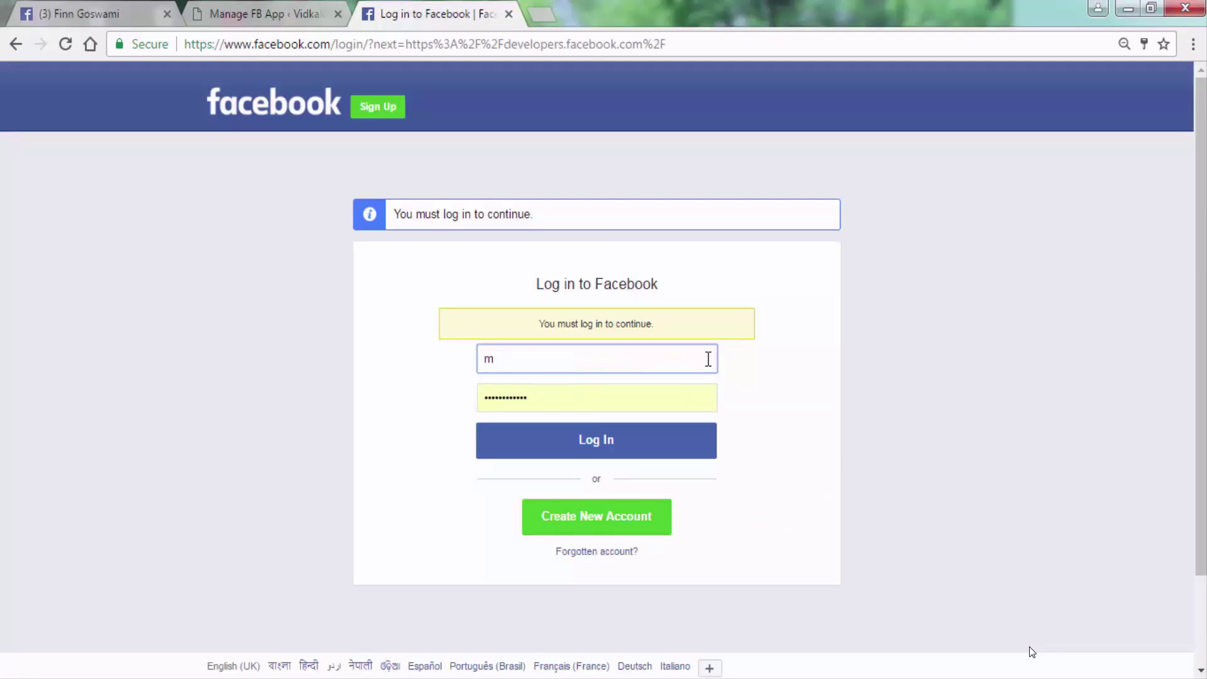
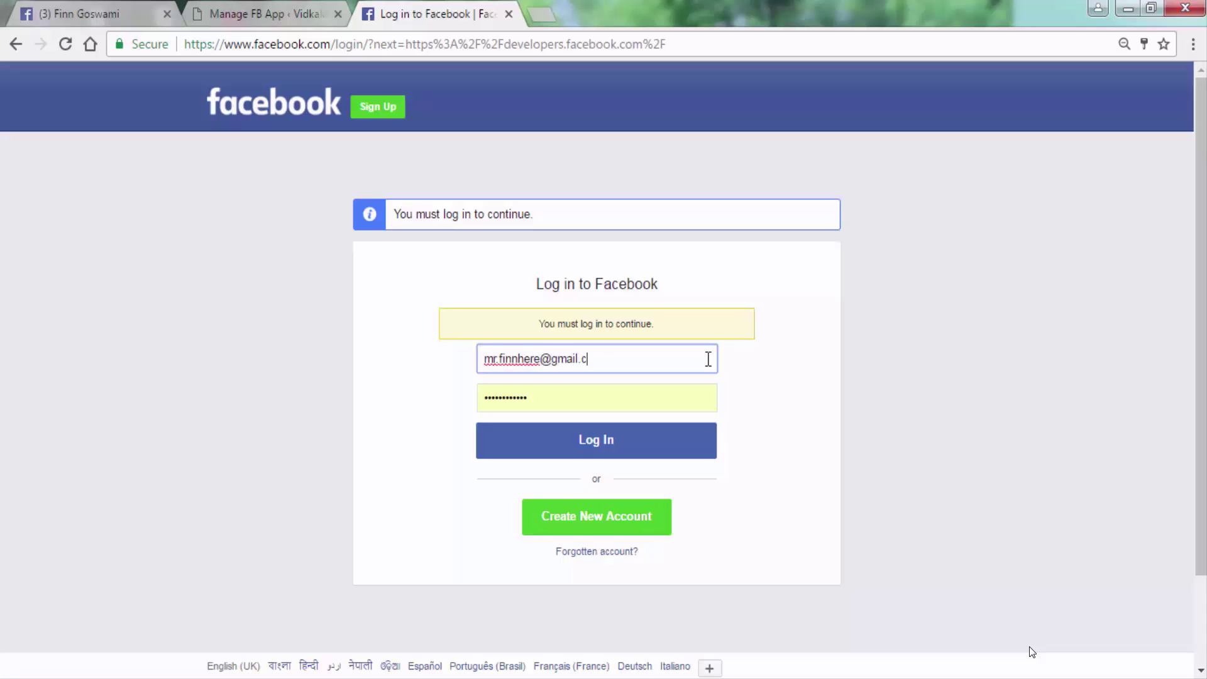
key("Tab")
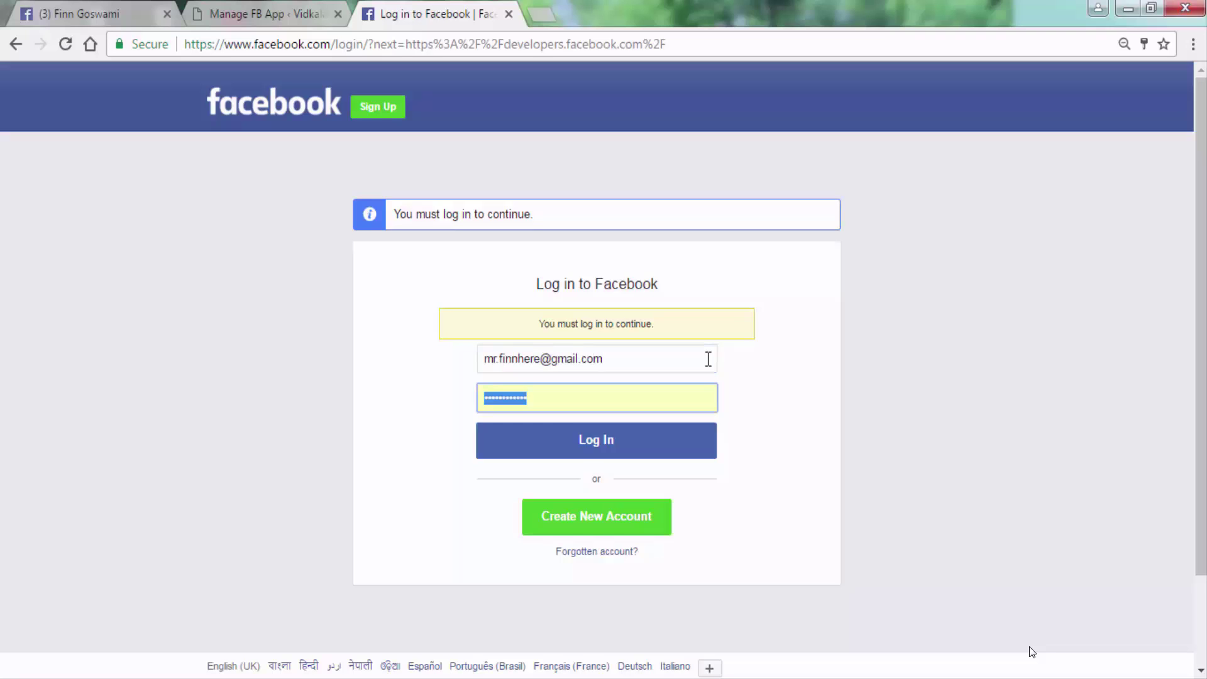
type("••••••••••••••••••••••••")
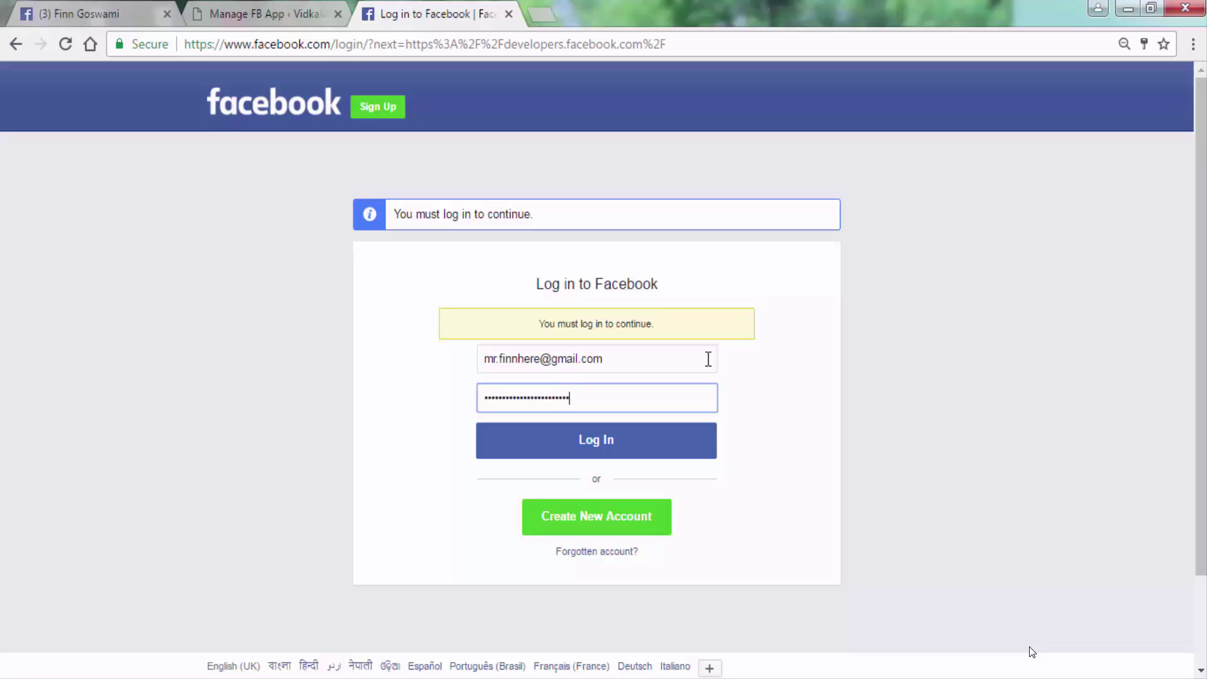
left_click(614, 440)
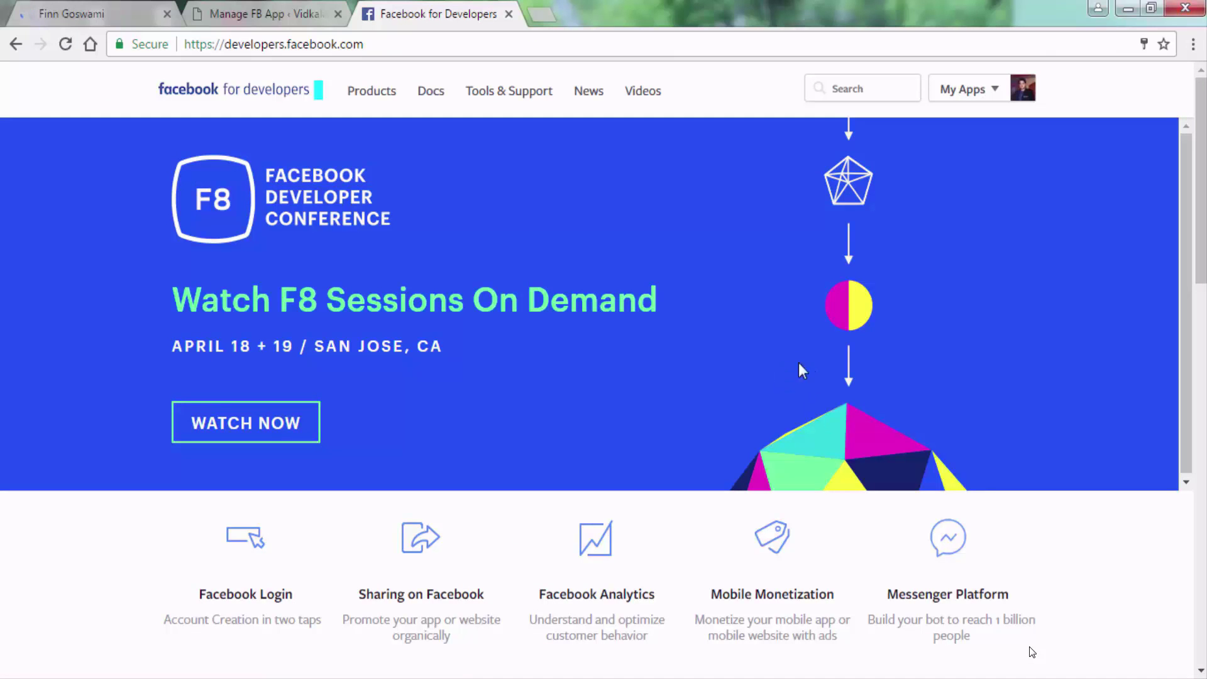
Create app 'Vidkala Plugin' in the Apps for Pages category and pass the security check.
left_click(999, 93)
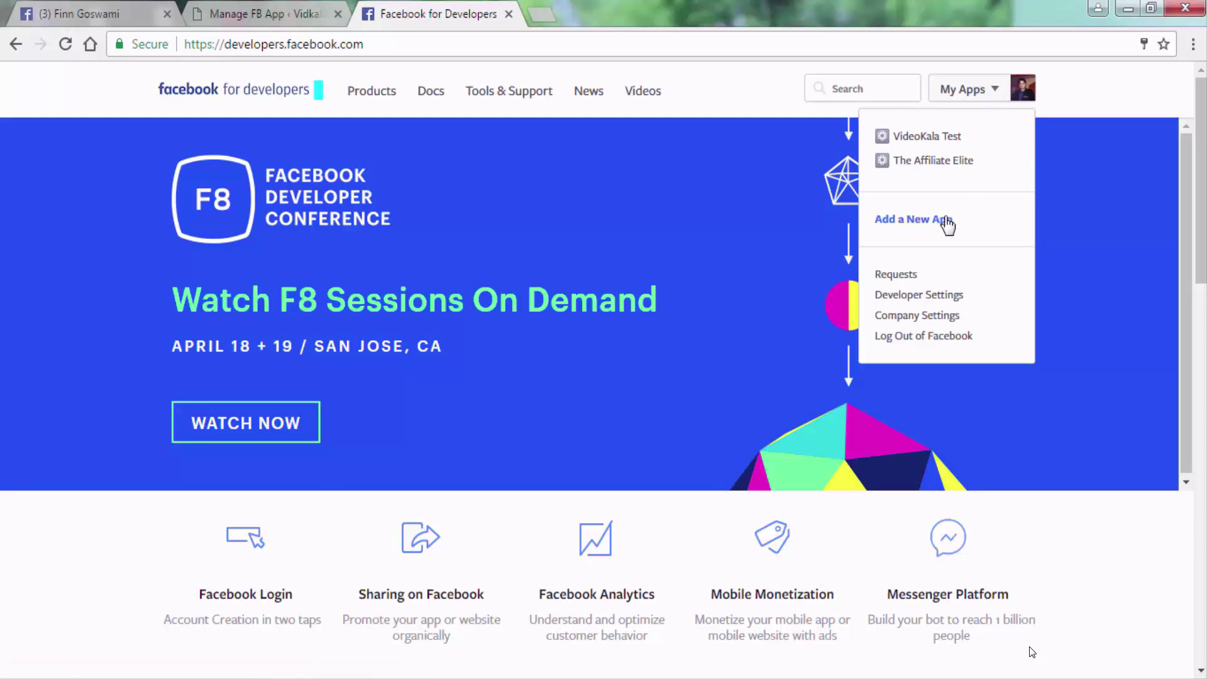
left_click(912, 225)
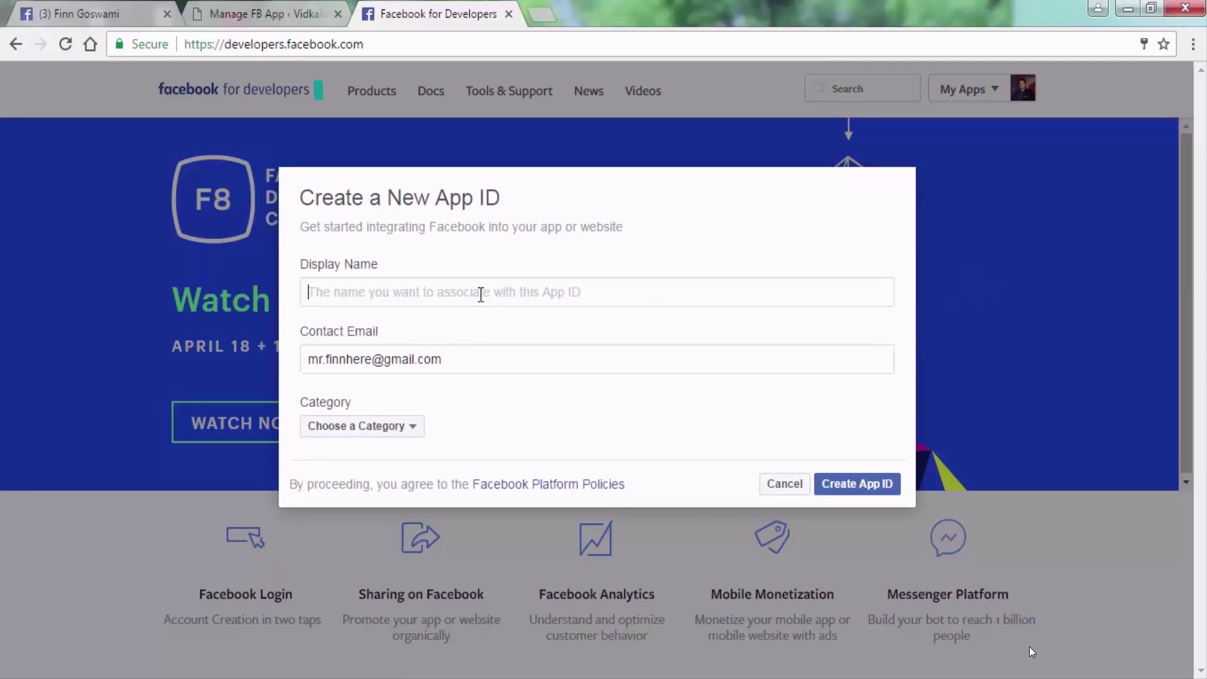
type("Vid")
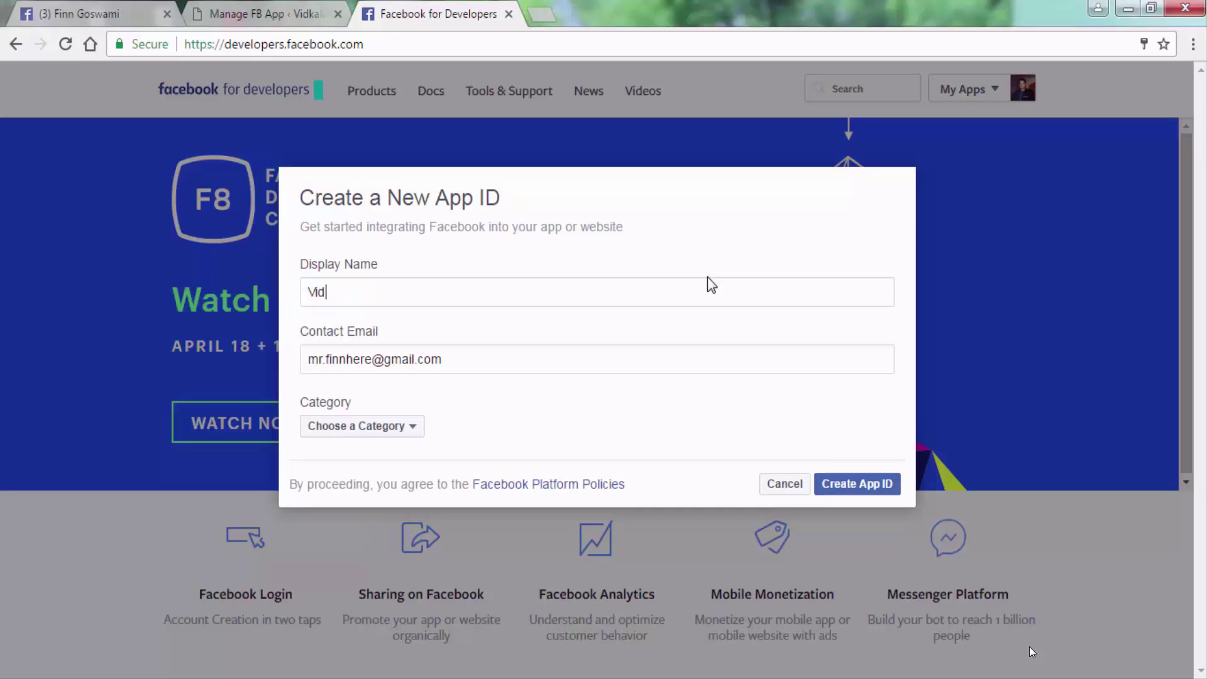
type("kala Plugin")
left_click(406, 428)
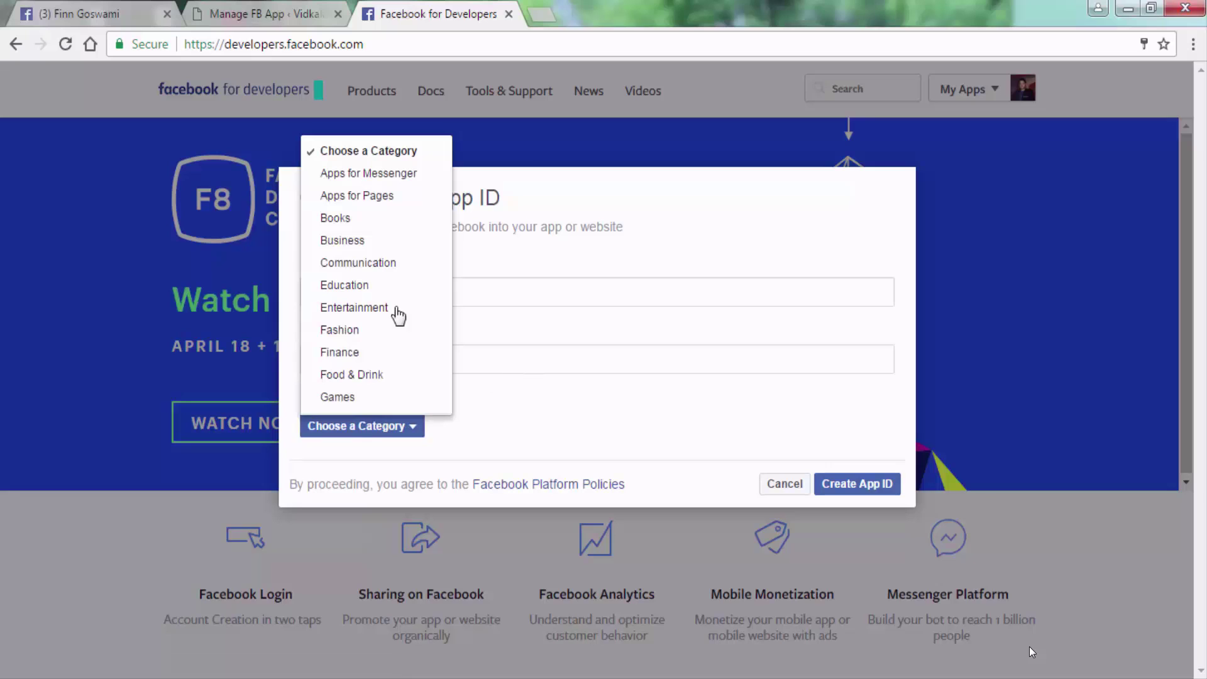
left_click(351, 196)
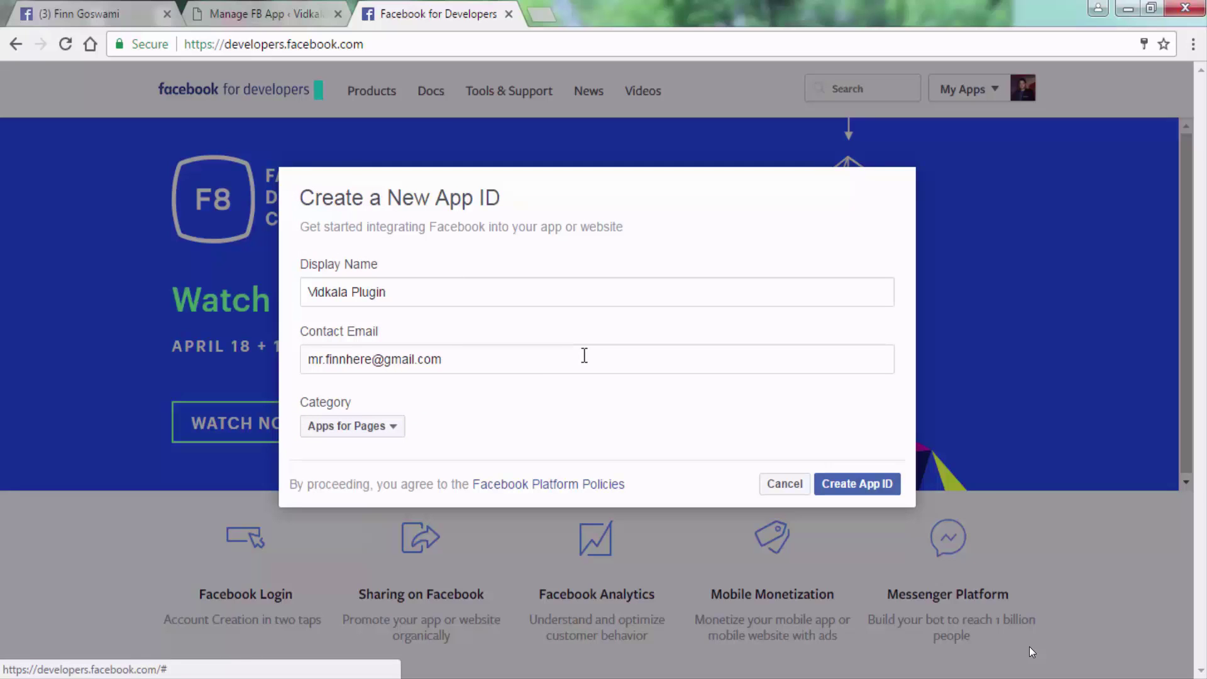
left_click(857, 484)
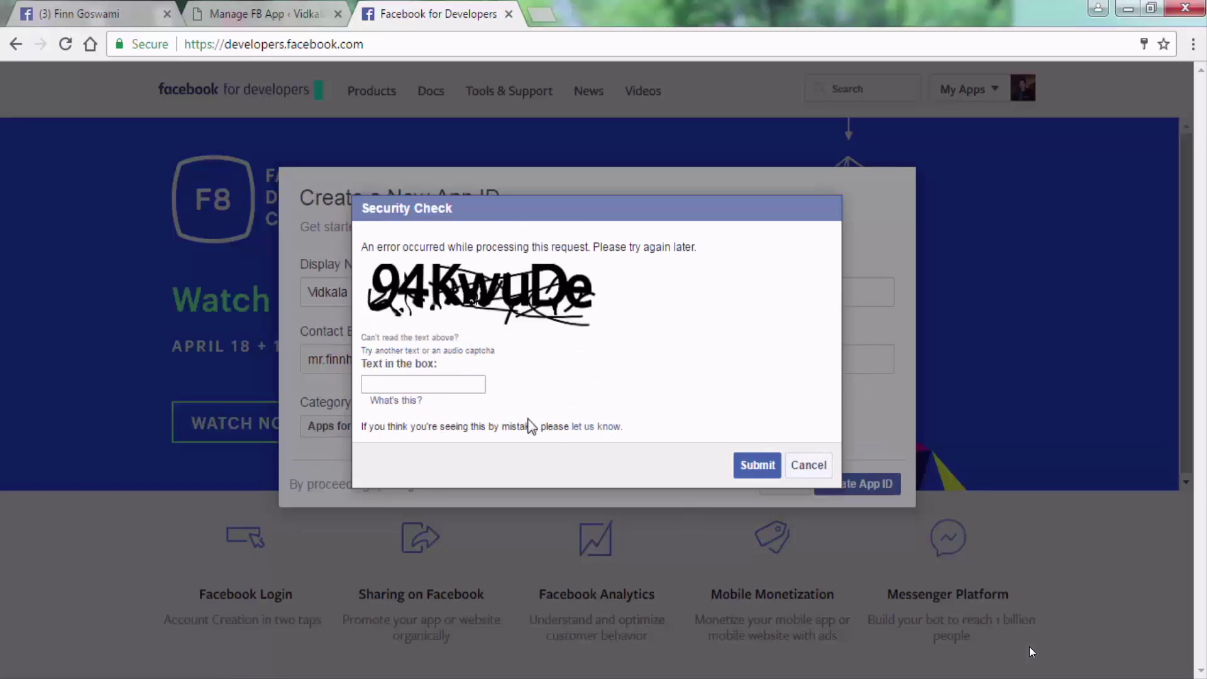
left_click(416, 386)
type("94kwuDe")
left_click(752, 466)
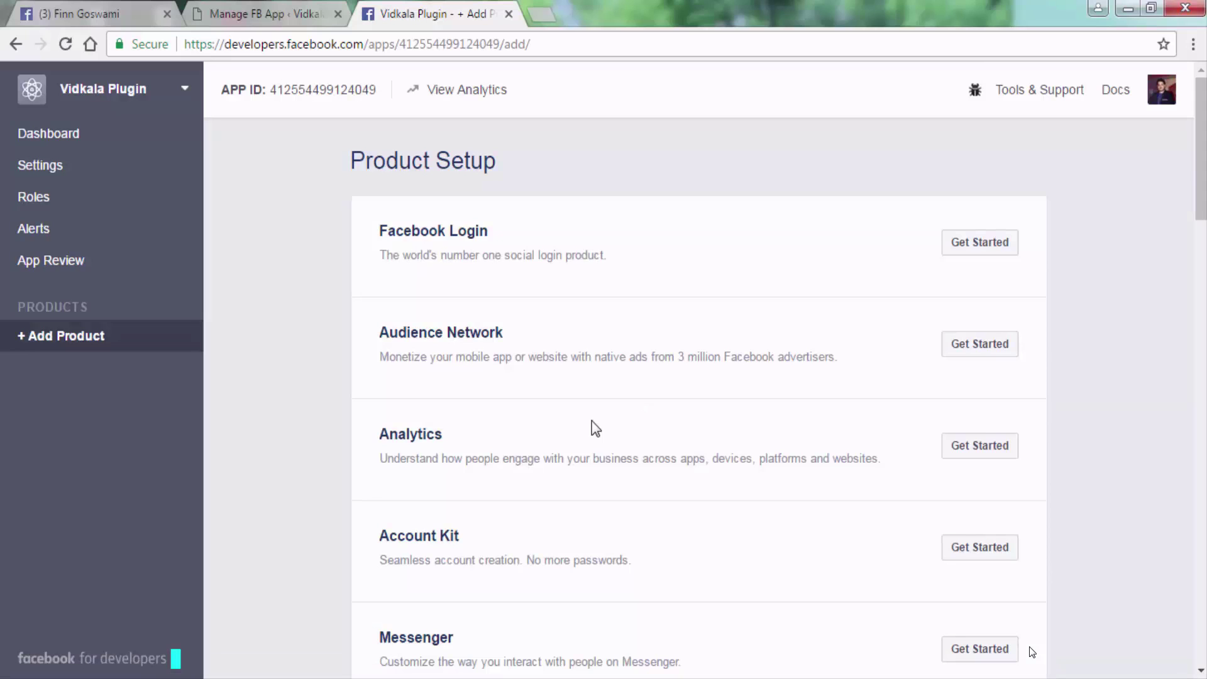
Open the app's Basic settings with App ID and App Secret, and focus App Domains.
left_click(45, 181)
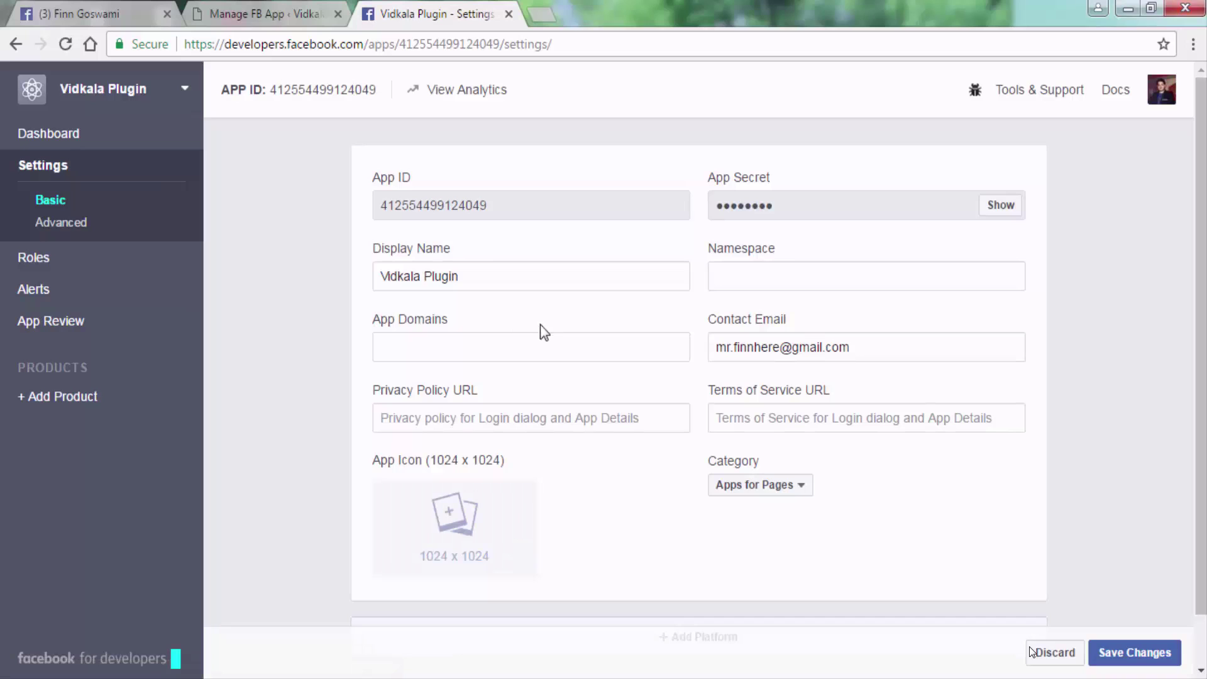
left_click(521, 352)
left_click(263, 16)
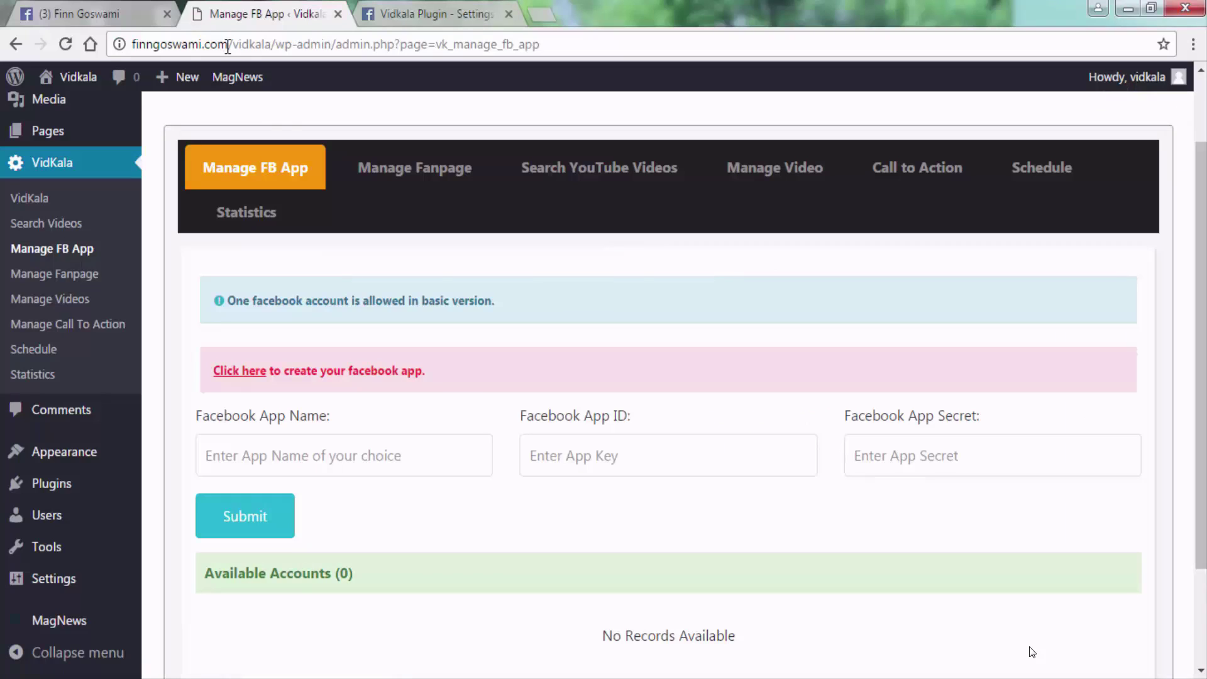
left_click_drag(226, 47, 132, 48)
key("ctrl+c")
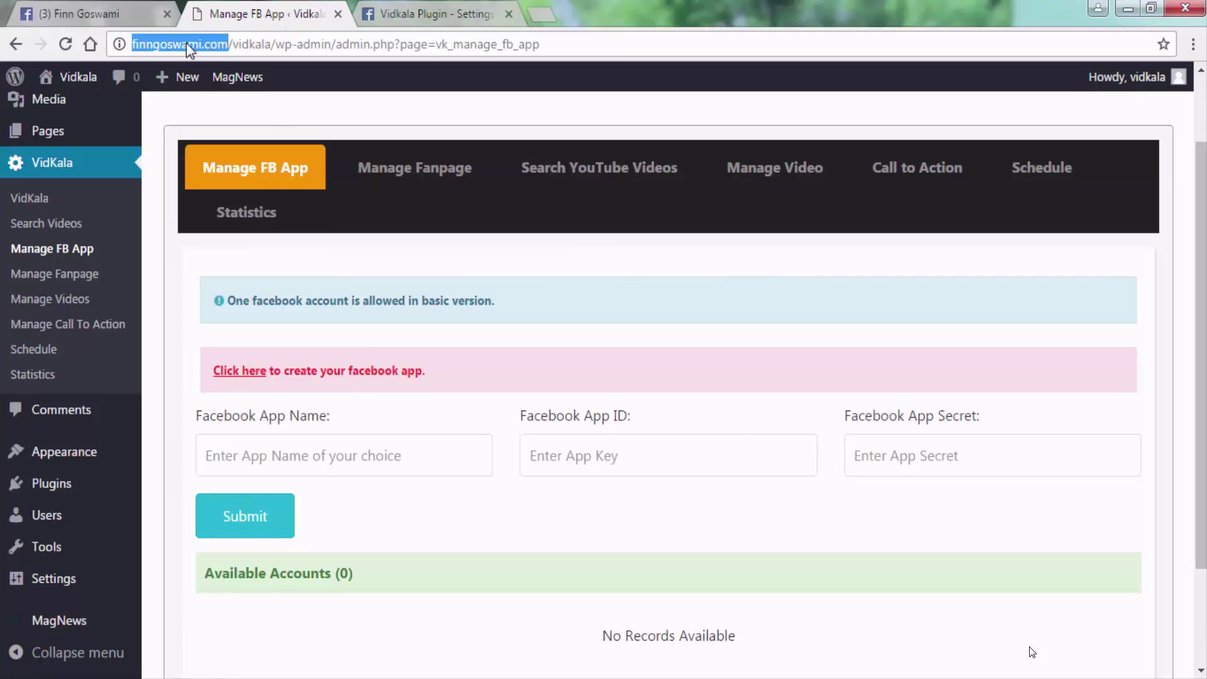
left_click(417, 10)
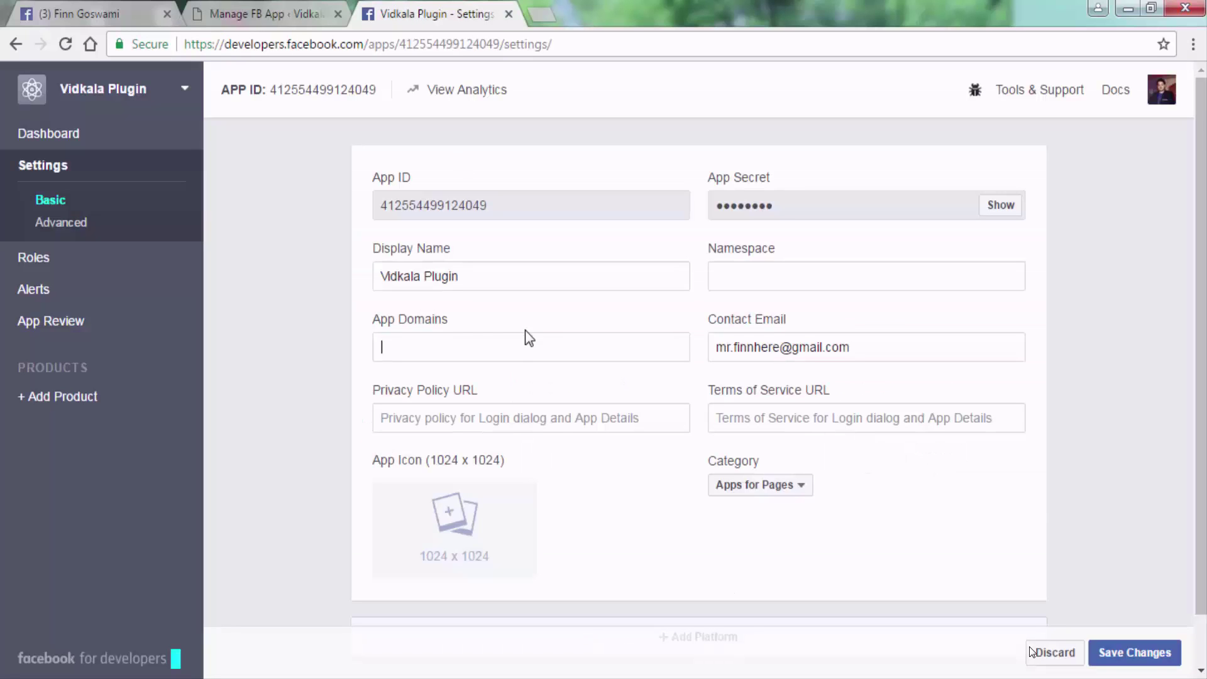
key("ctrl+v")
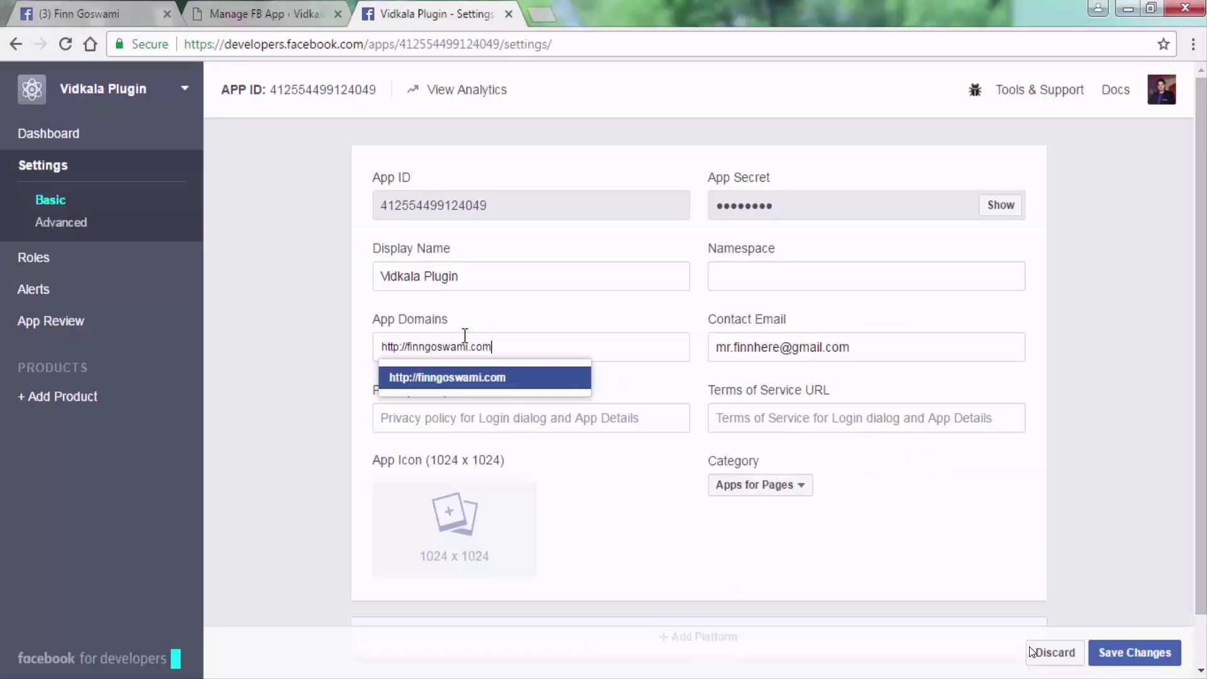
key("ctrl+a")
left_click(407, 348)
key("BackSpace")
key("BackSpace")
key("BackSpace")
key("BackSpace")
key("BackSpace")
key("BackSpace")
key("BackSpace")
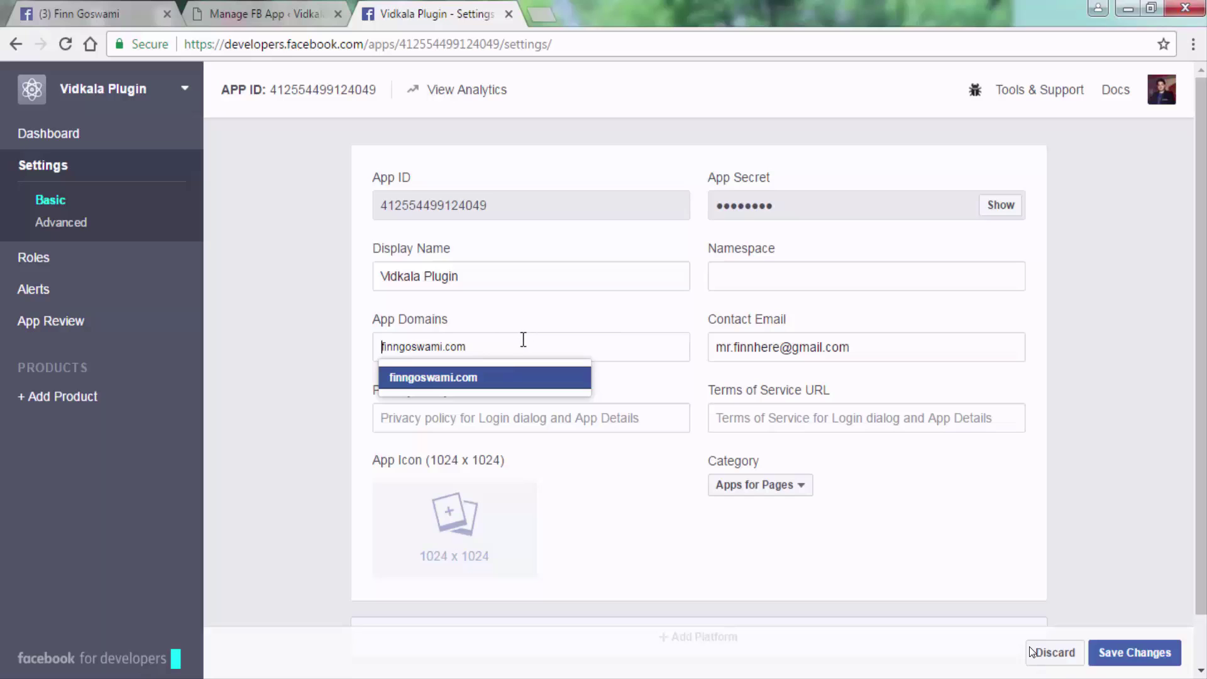
left_click(474, 381)
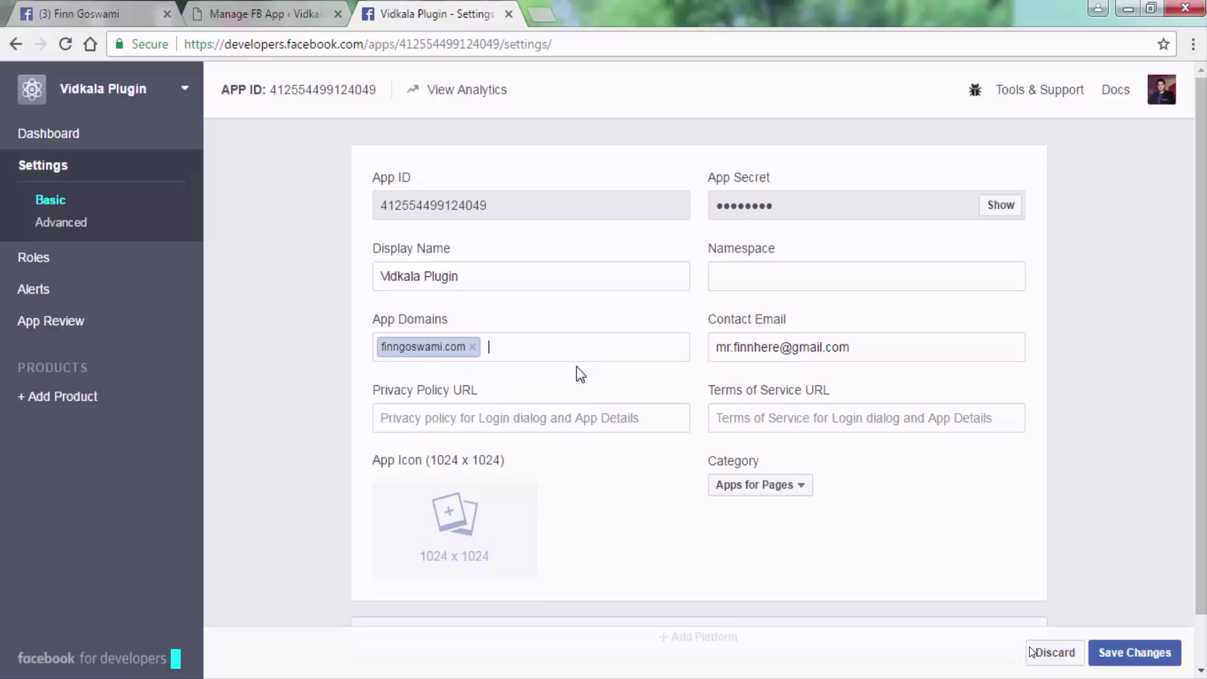
scroll(634, 352, "down", 1)
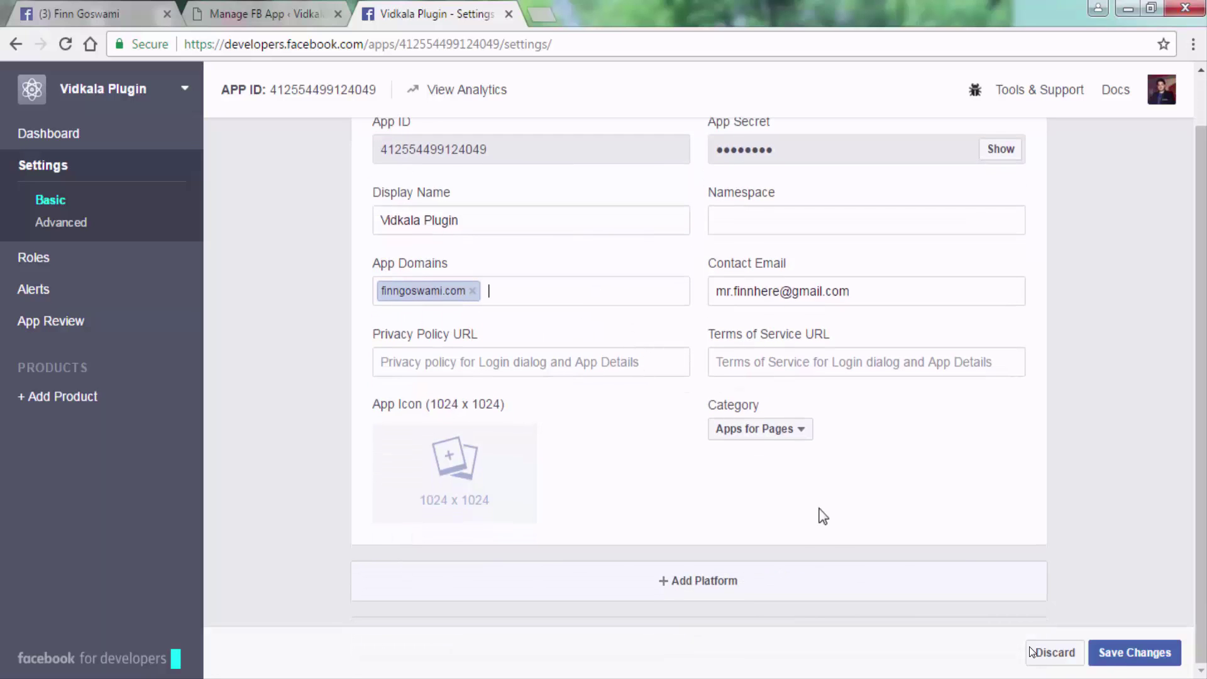
Add a Website platform with an empty Site URL, then return to the WordPress Manage FB App tab.
left_click(707, 589)
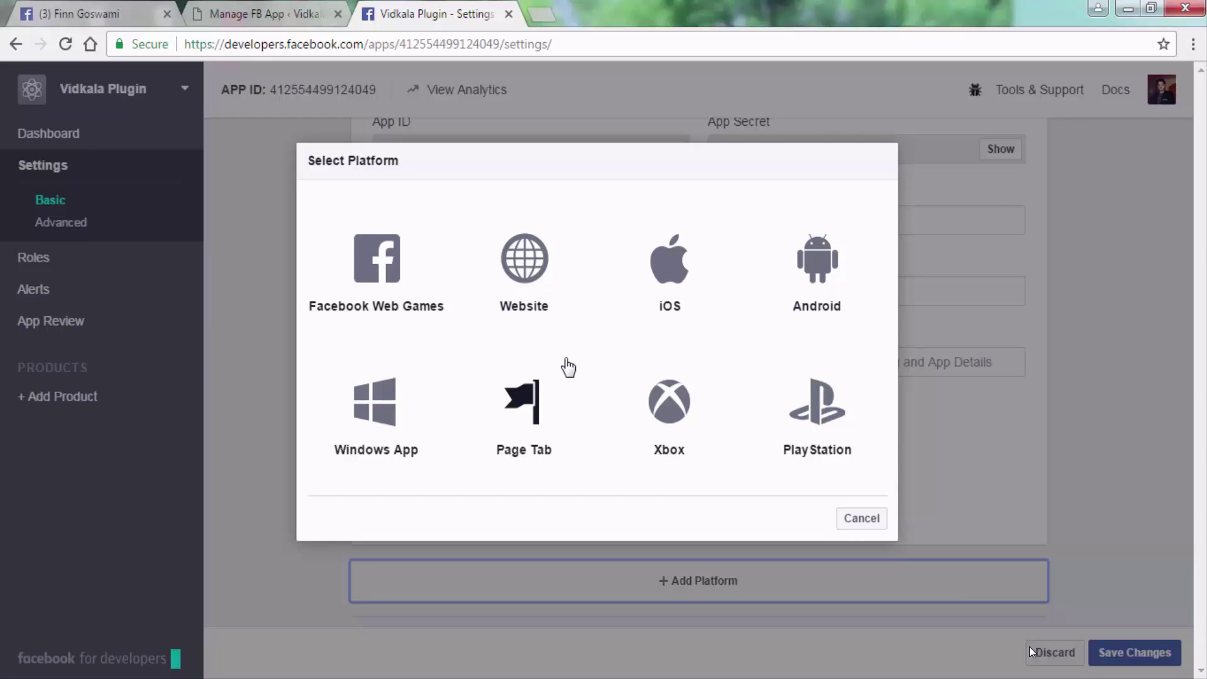
left_click(527, 270)
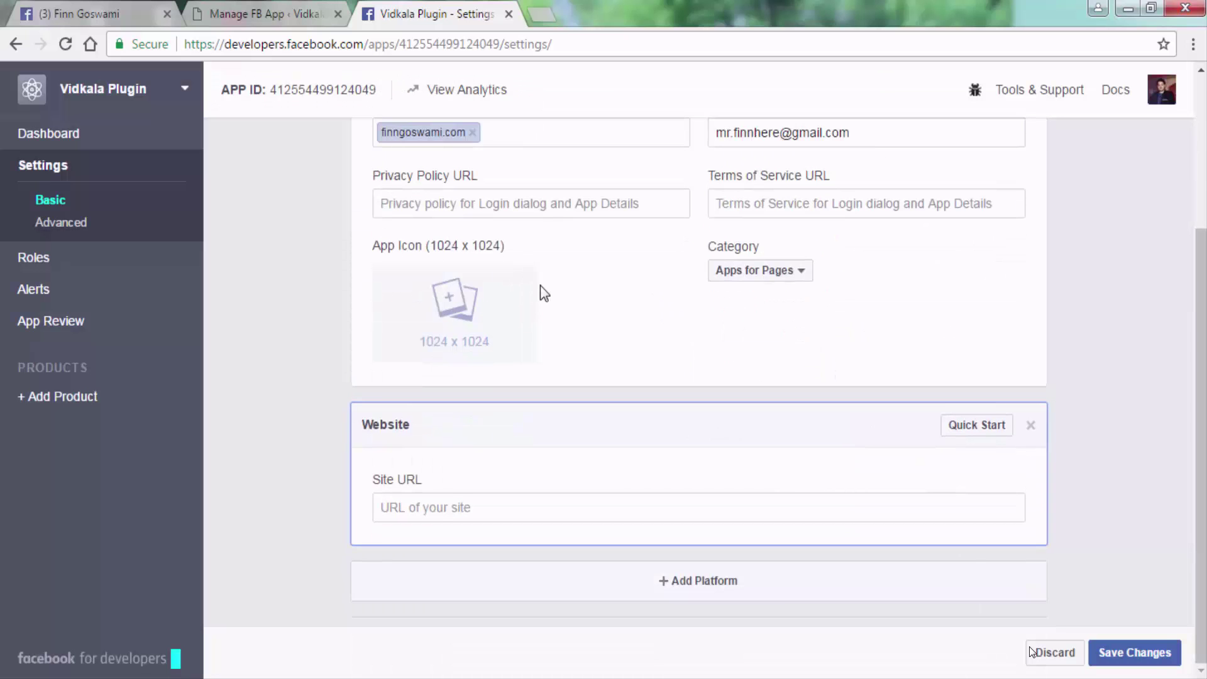
left_click(519, 511)
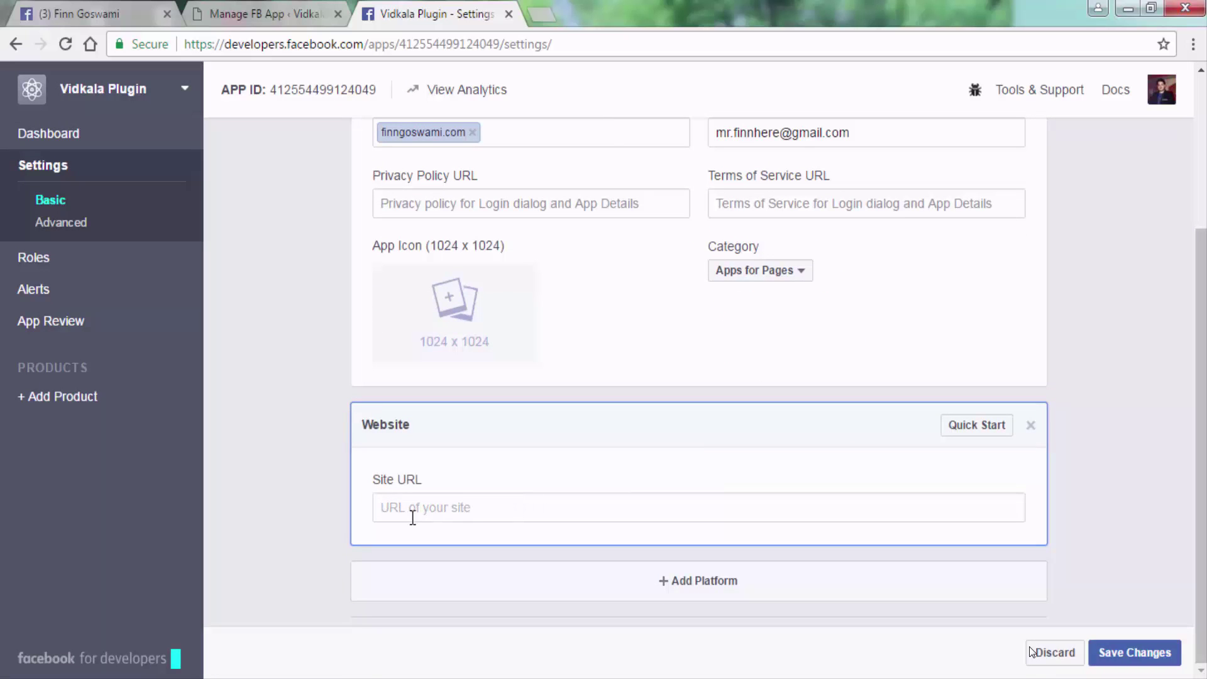
left_click(452, 515)
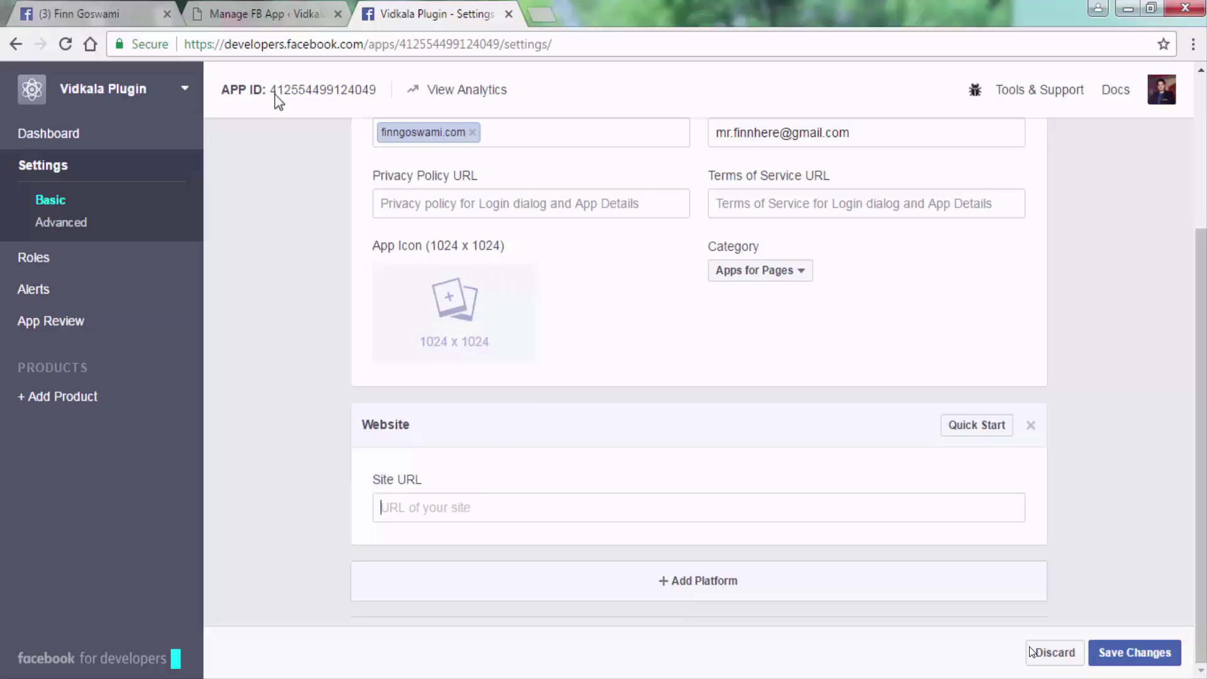
left_click(262, 15)
left_click(309, 94)
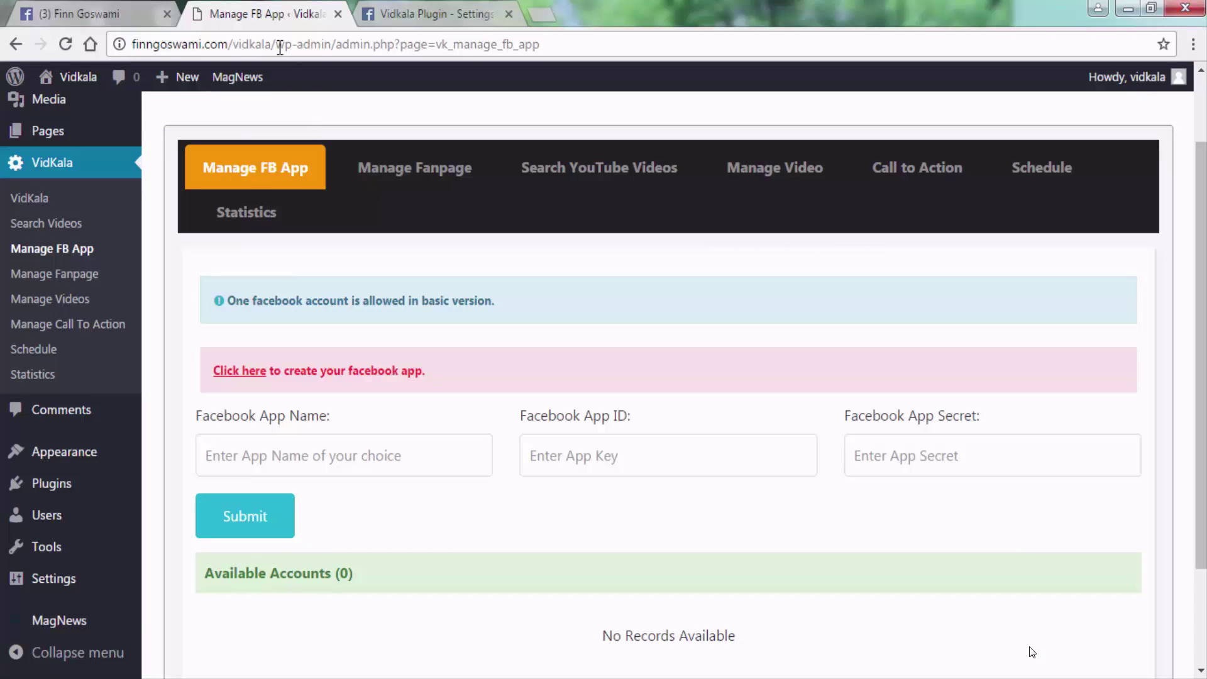
left_click_drag(277, 50, 123, 54)
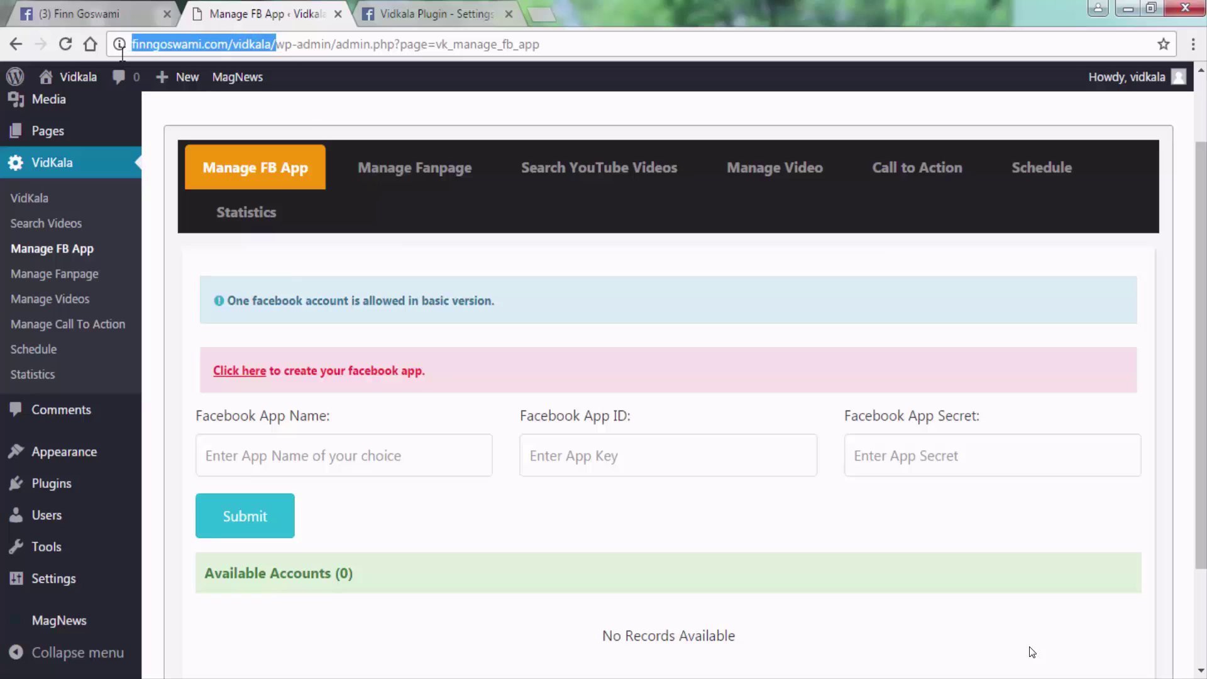
right_click(225, 47)
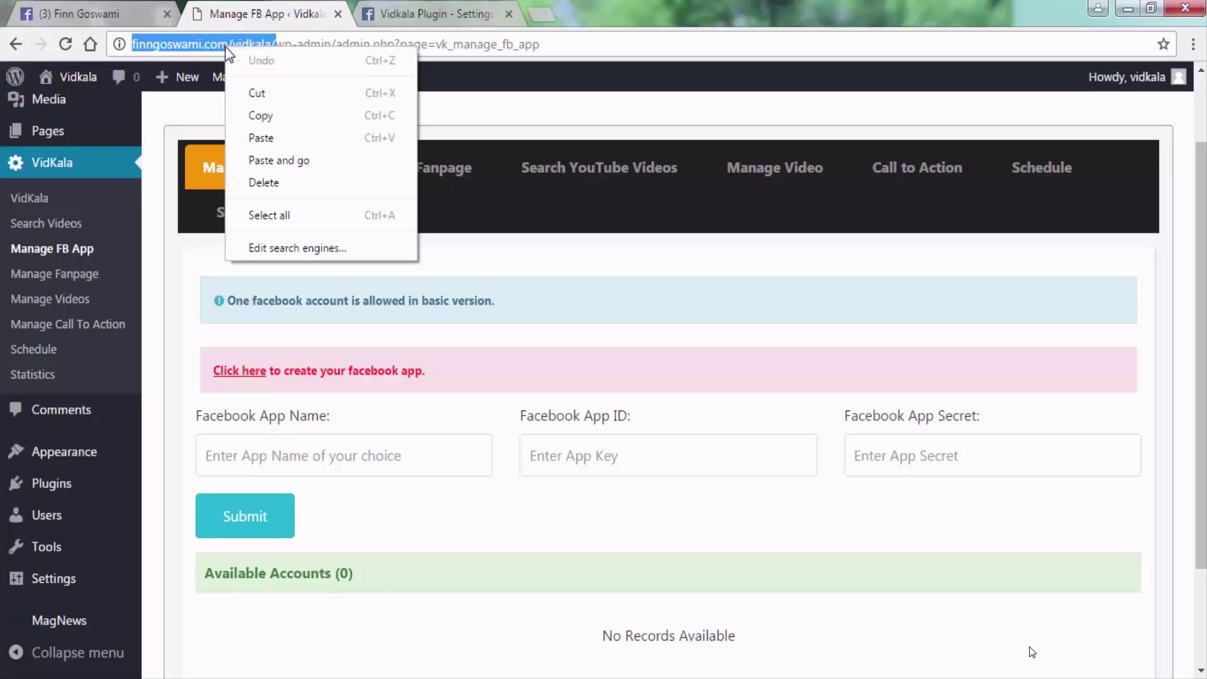
left_click(271, 117)
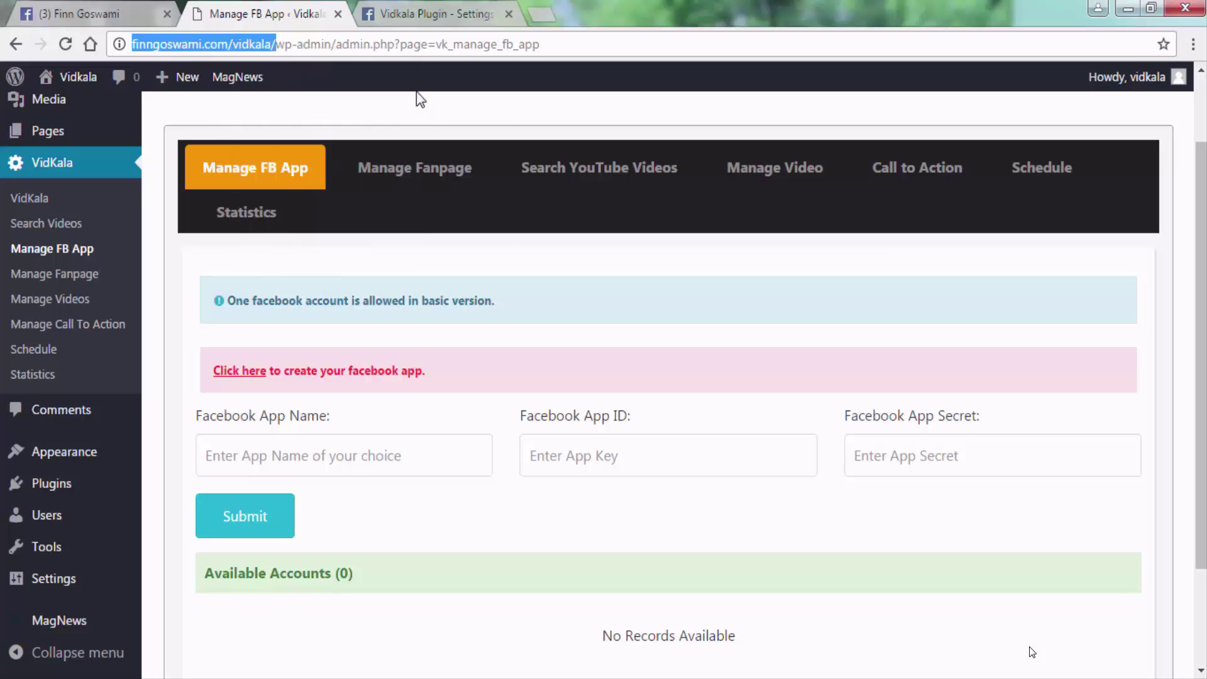
left_click(443, 19)
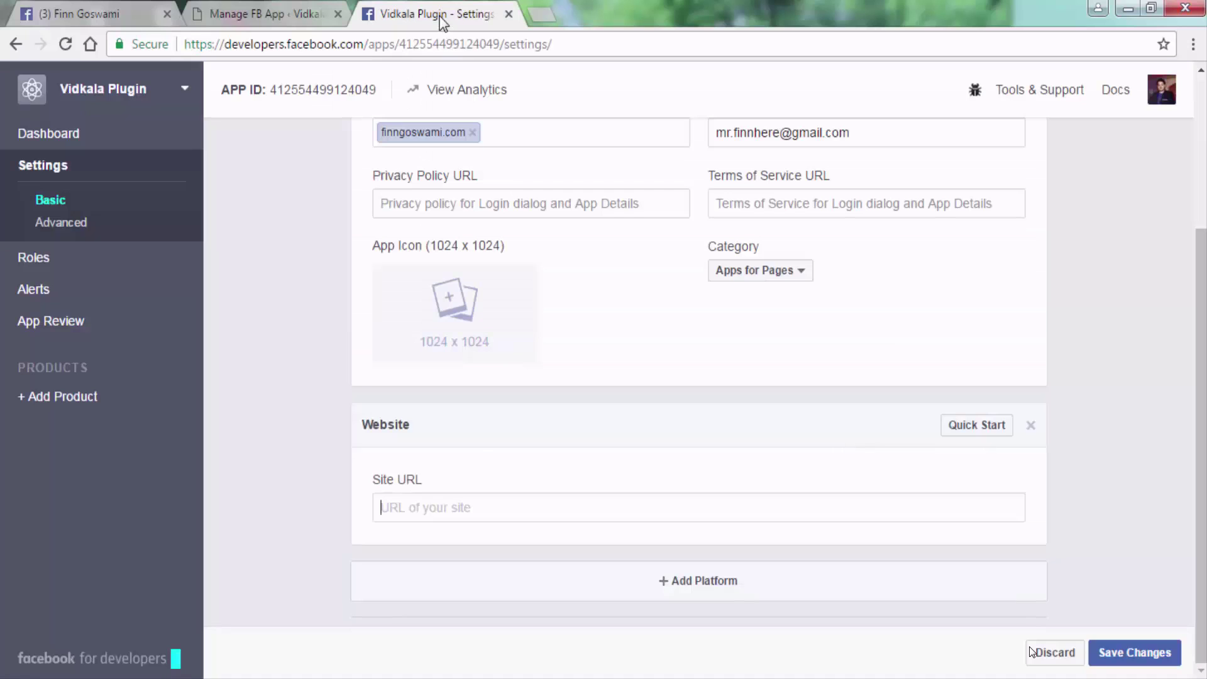
right_click(453, 514)
left_click(503, 340)
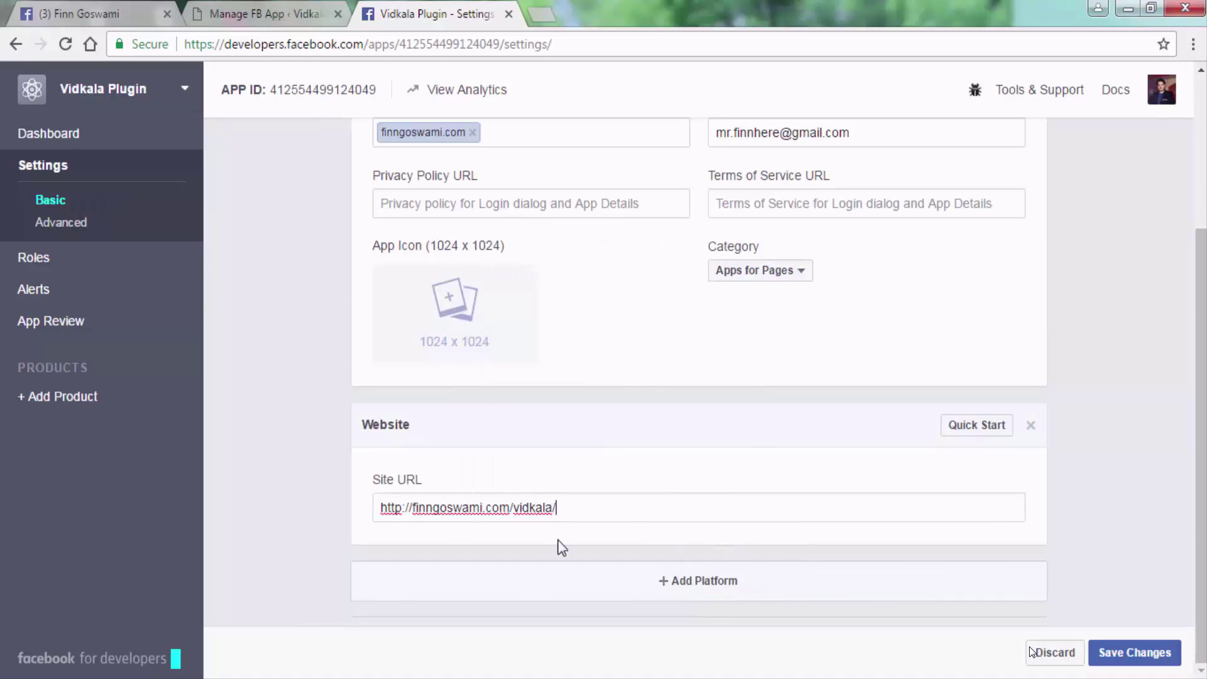
scroll(657, 518, "up", 3)
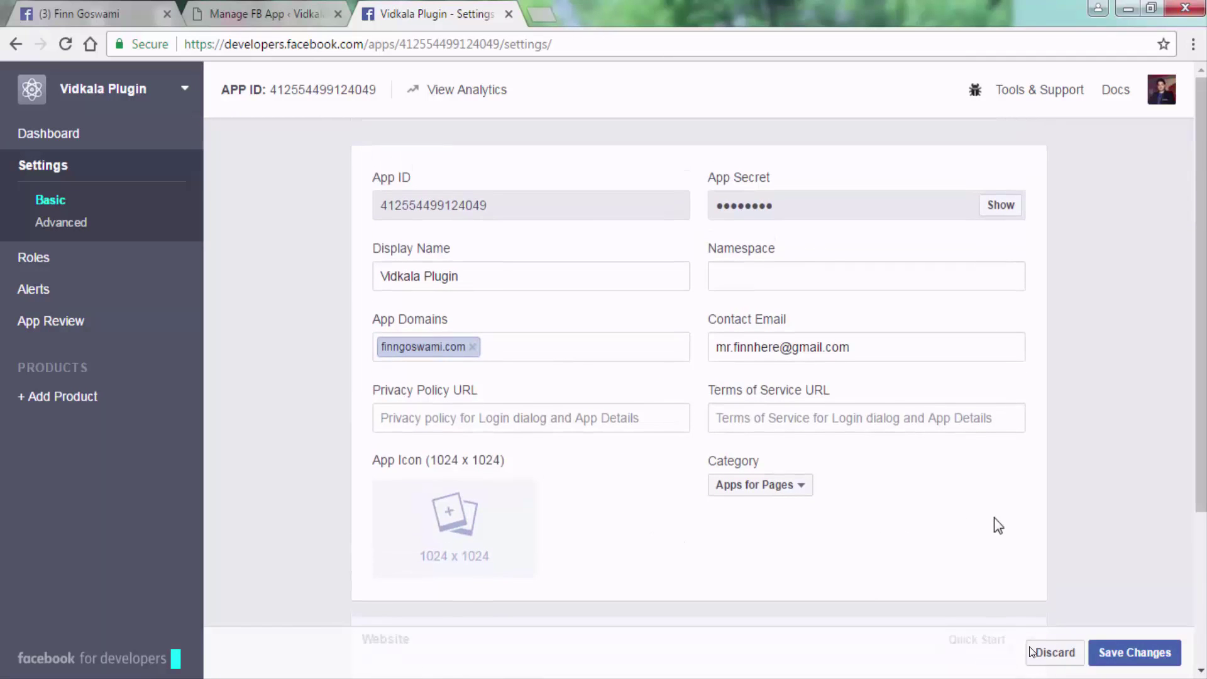
scroll(994, 519, "down", 3)
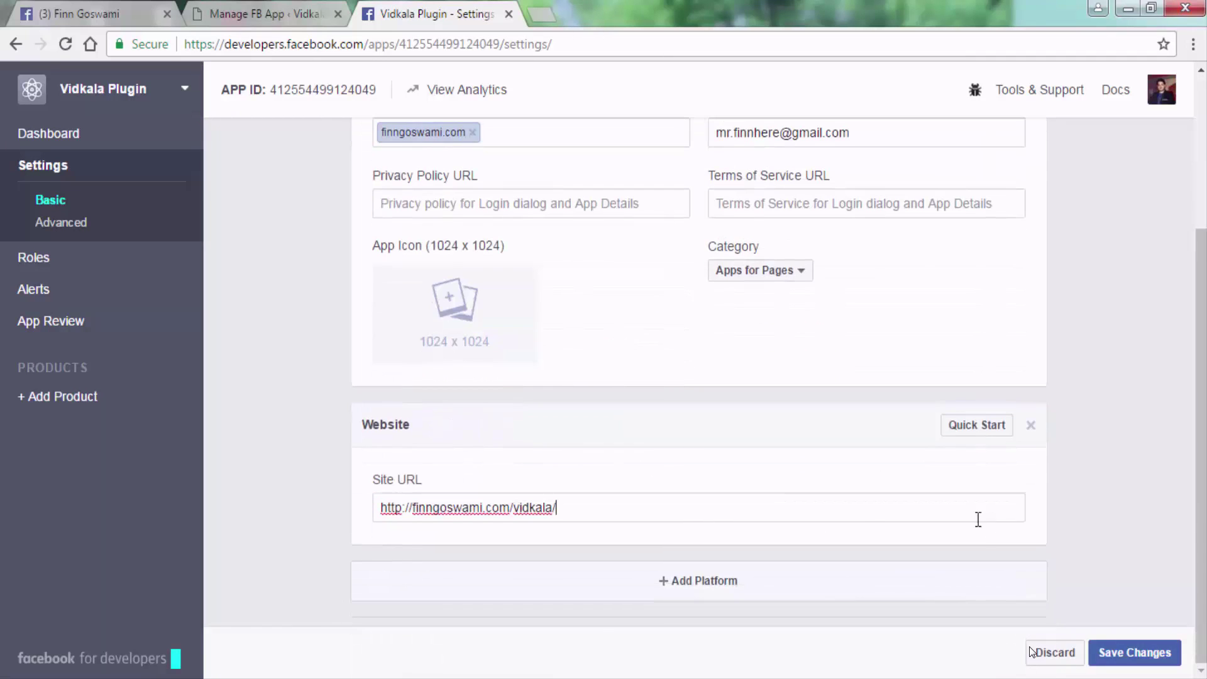
left_click(1140, 664)
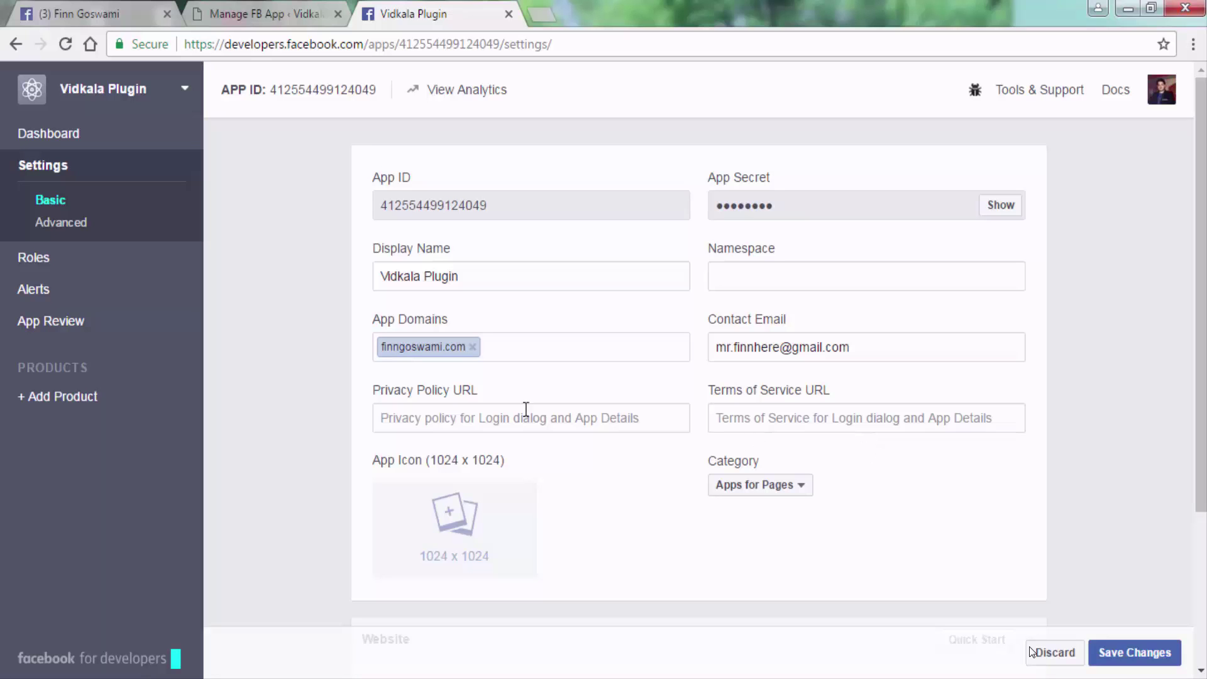
In App Review, set 'Make Vidkala Plugin public?' to Yes, confirm, and go to the Dashboard.
left_click(110, 328)
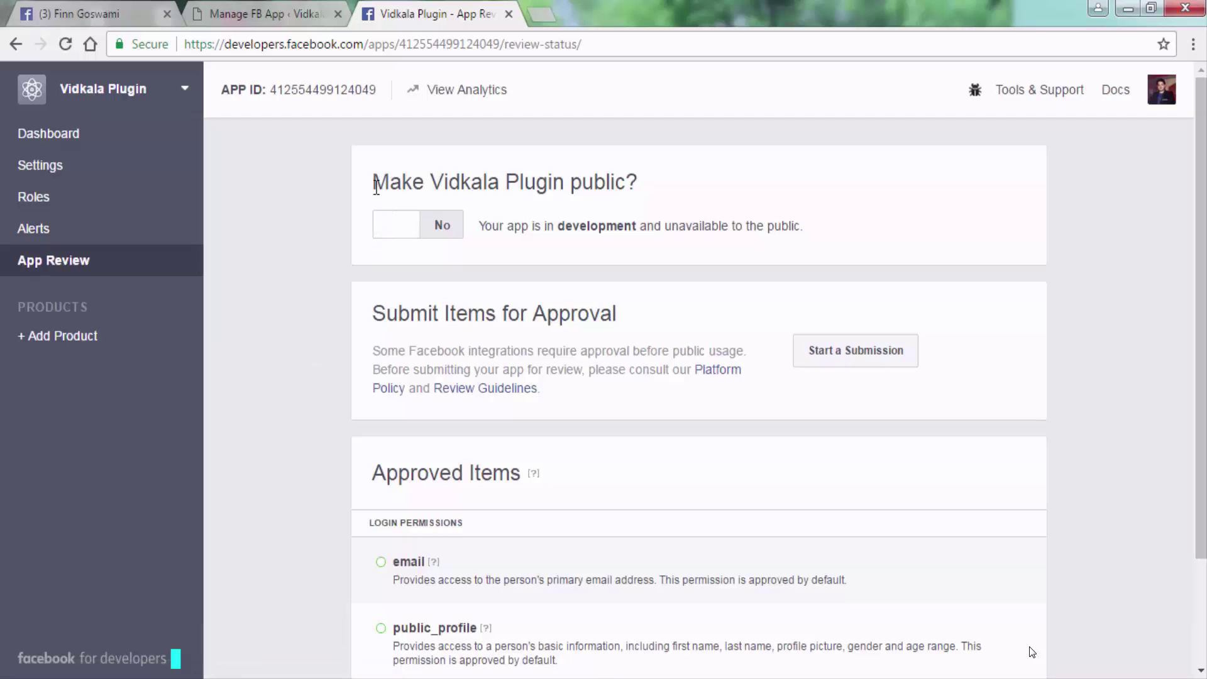
left_click_drag(376, 186, 648, 187)
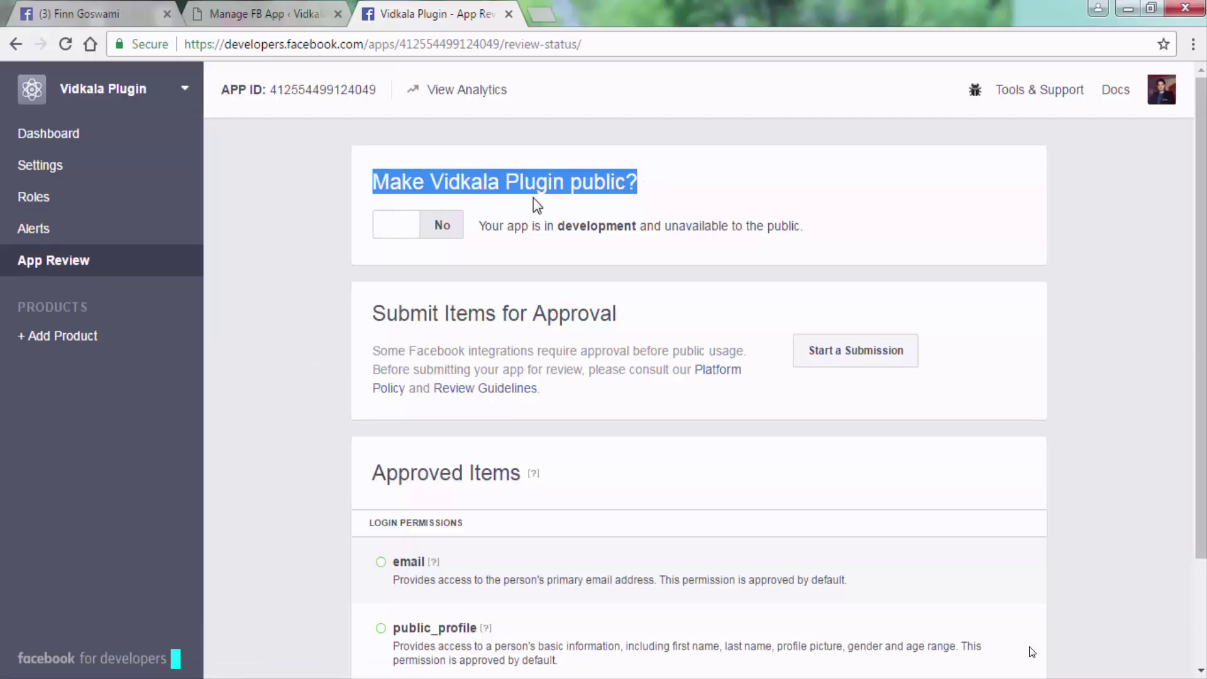
left_click(403, 233)
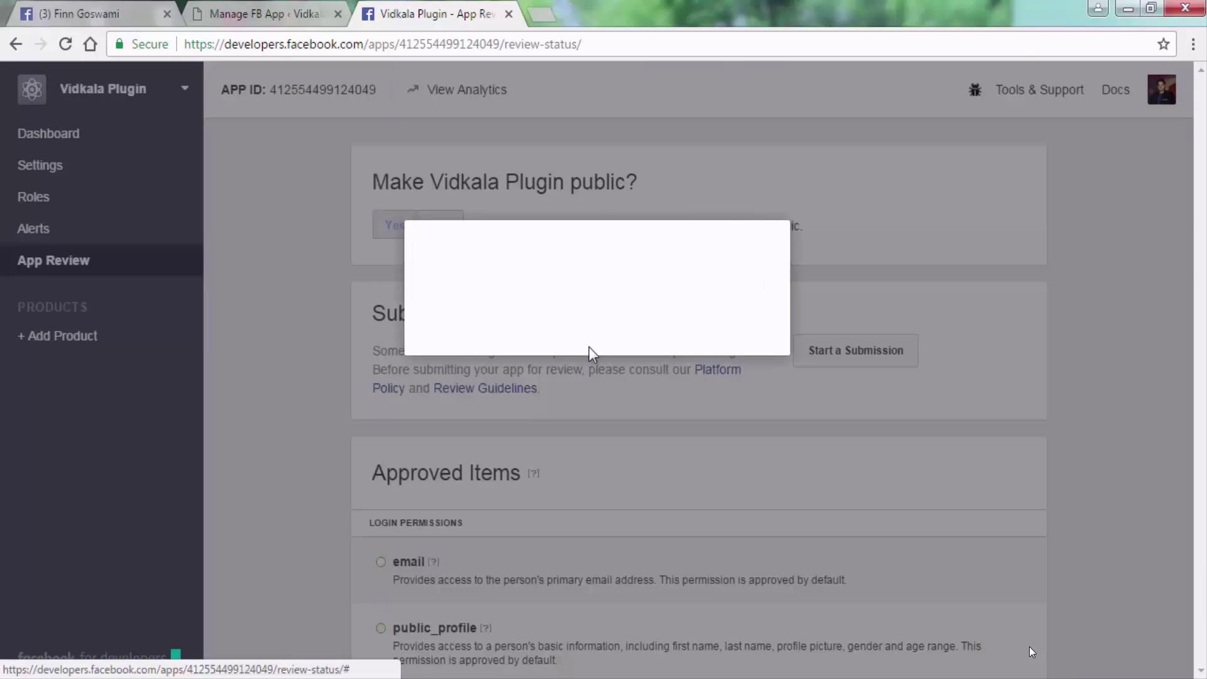
left_click(755, 337)
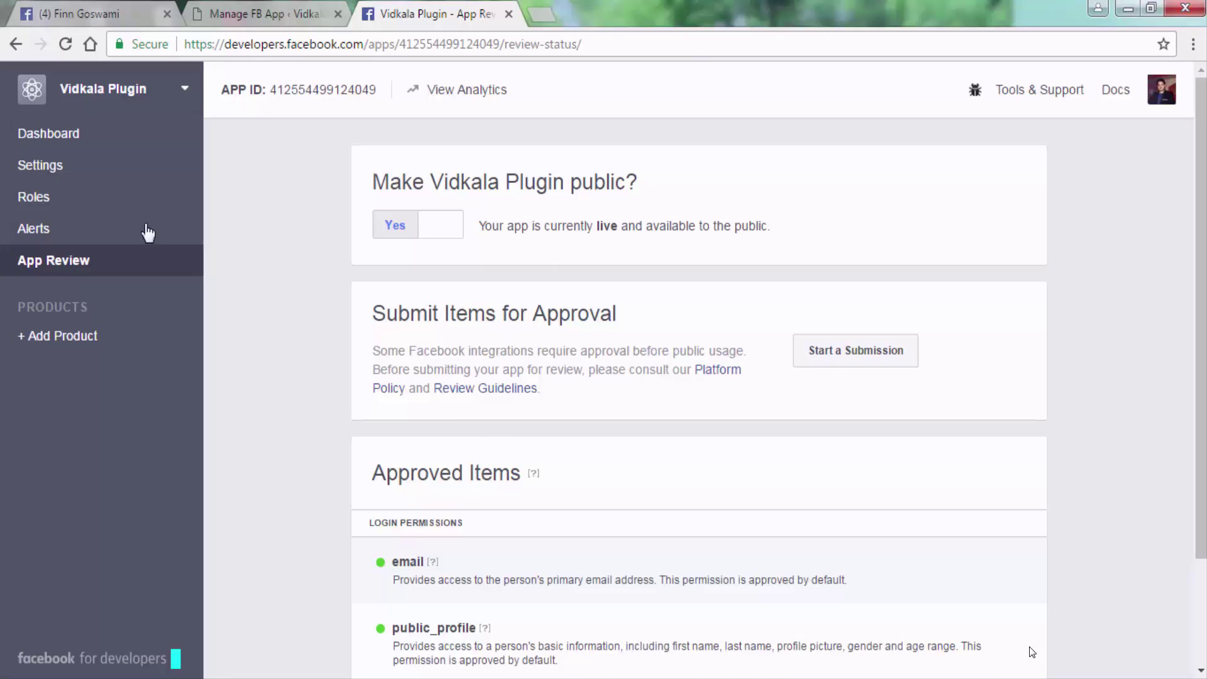
left_click(39, 134)
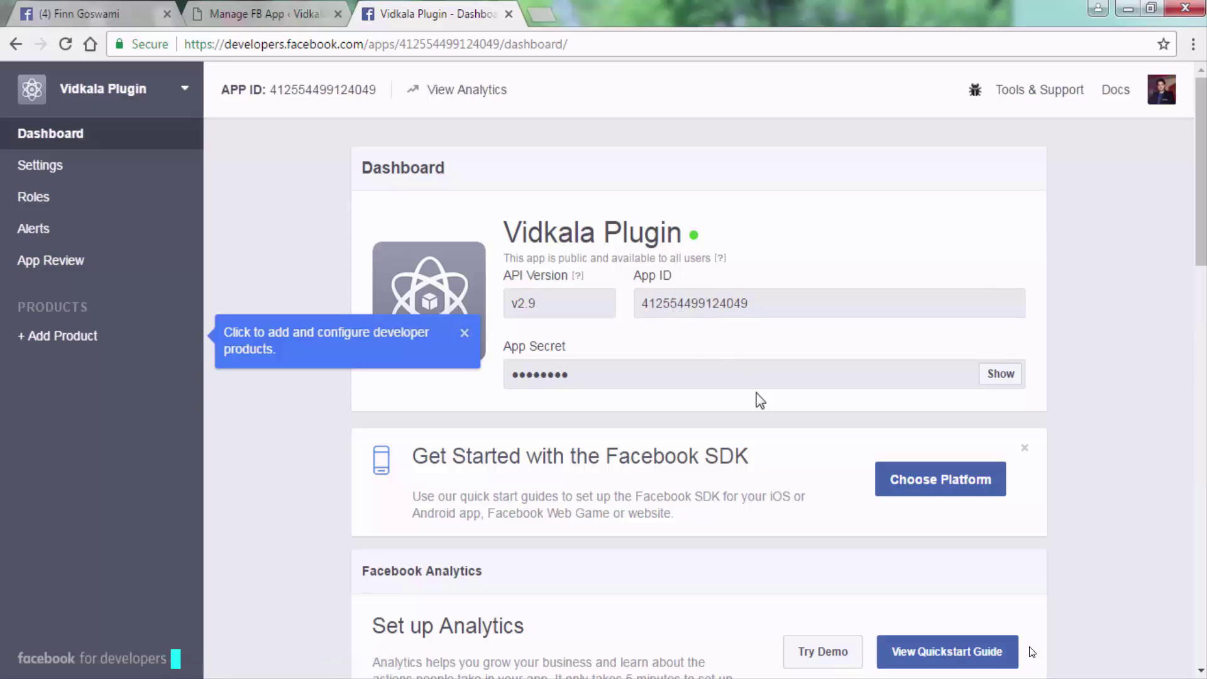
Reveal the App Secret and paste the name 'Vidkala Plugin' into the Facebook App Name field.
left_click(1009, 378)
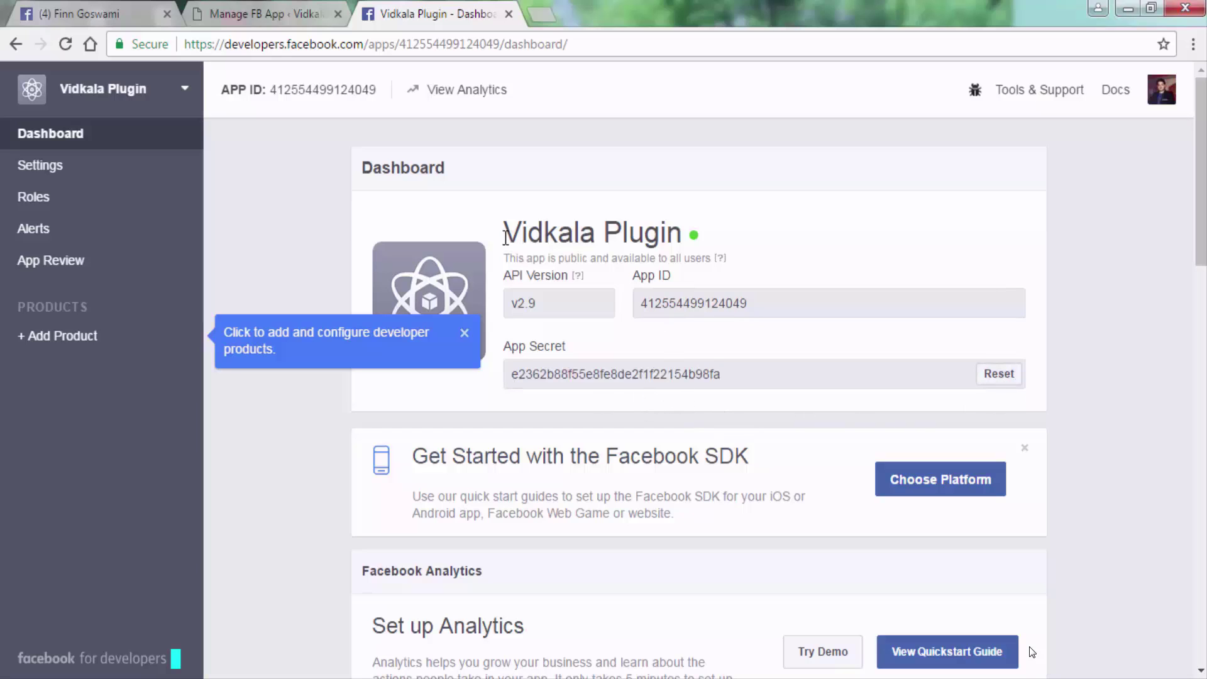
left_click_drag(504, 234, 682, 232)
key("ctrl+c")
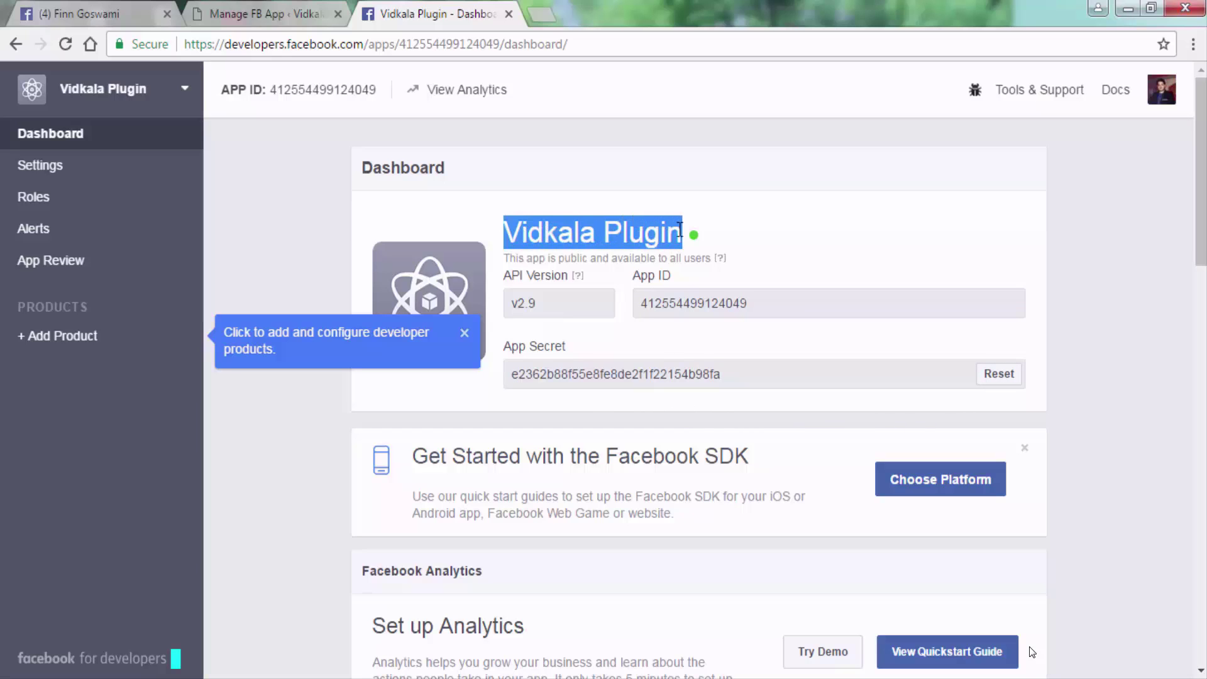
left_click(234, 21)
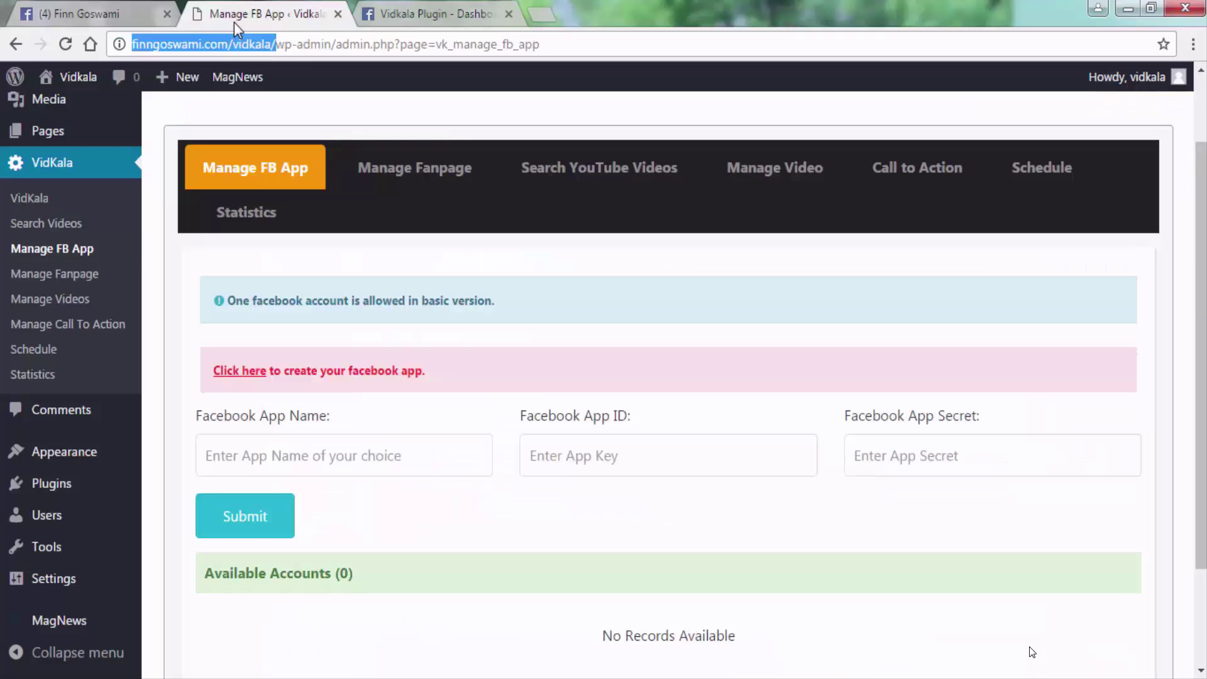
left_click(321, 442)
key("ctrl+v")
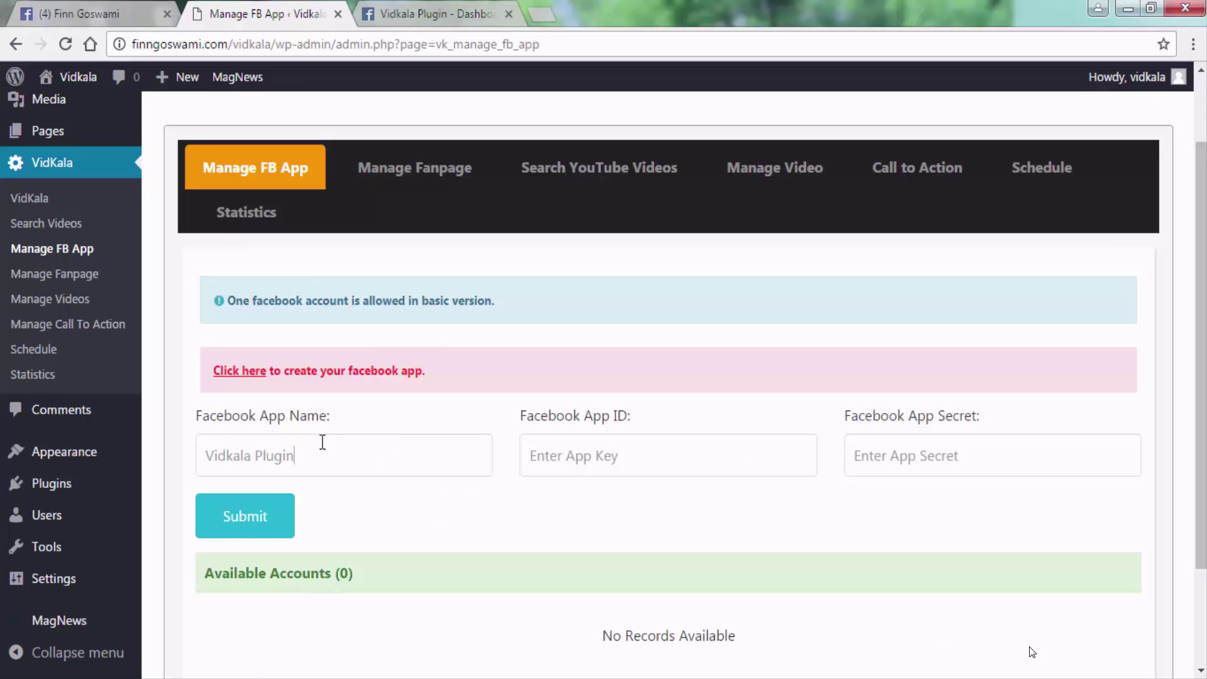
Copy the App ID from the dashboard into the Facebook App ID field.
left_click(439, 14)
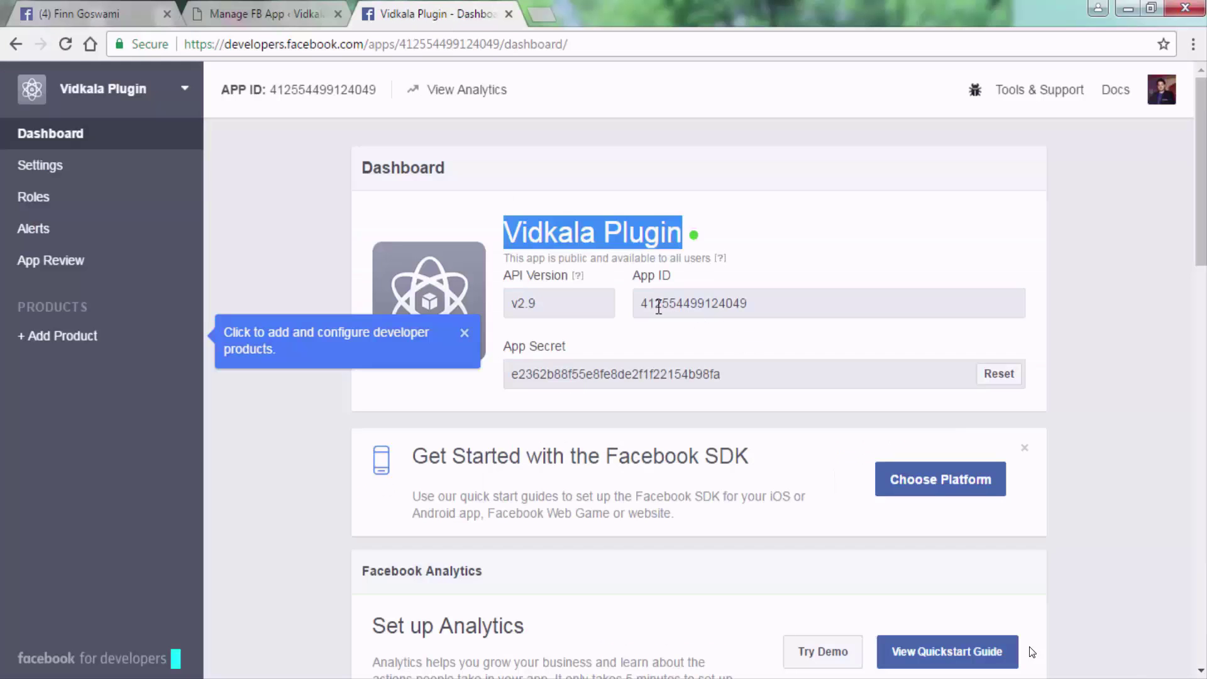
left_click_drag(640, 304, 753, 298)
key("ctrl+c")
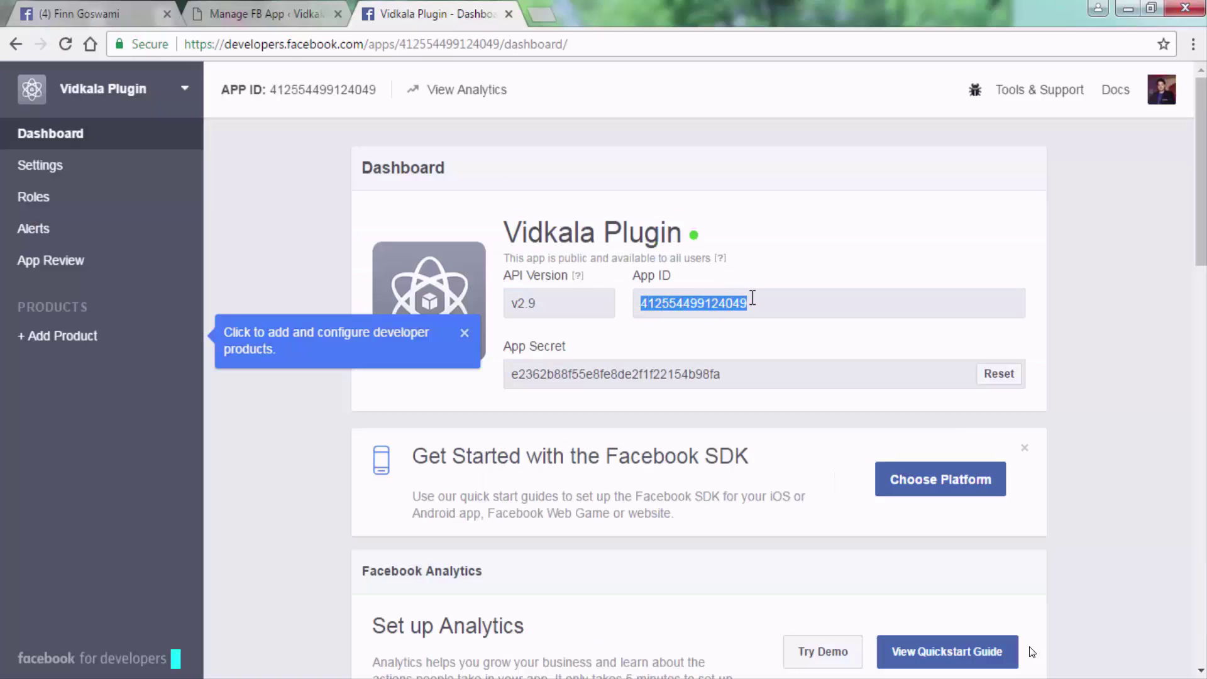
left_click(281, 18)
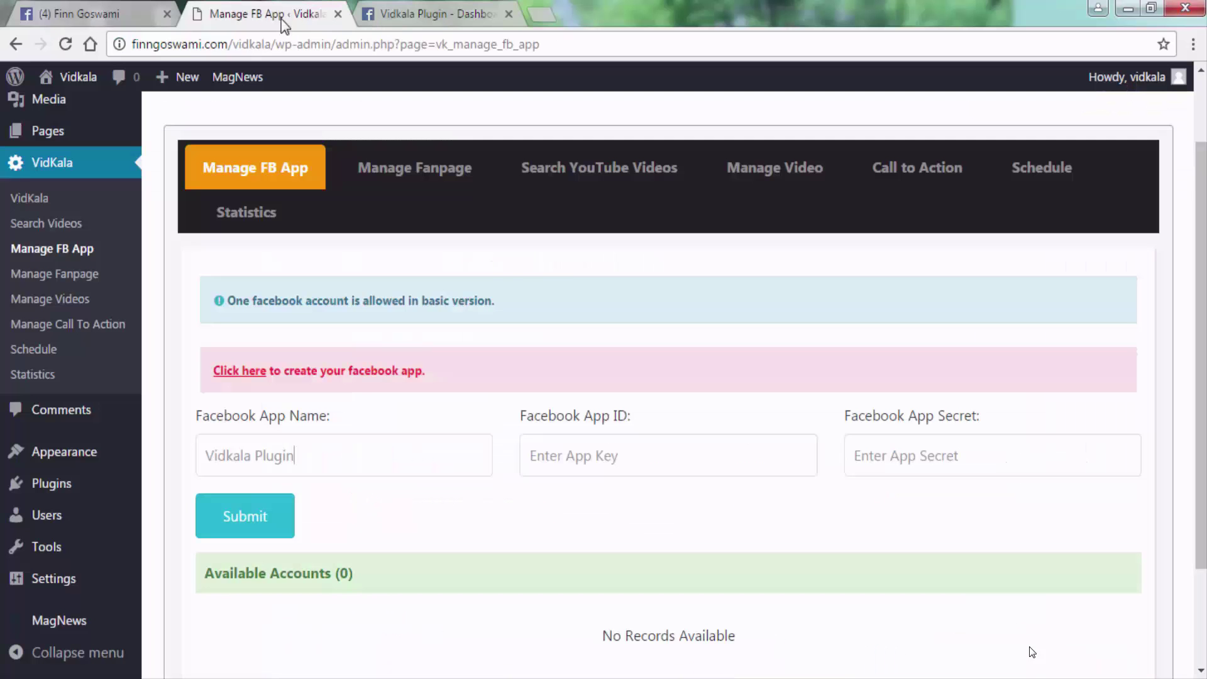
left_click(616, 467)
key("ctrl+v")
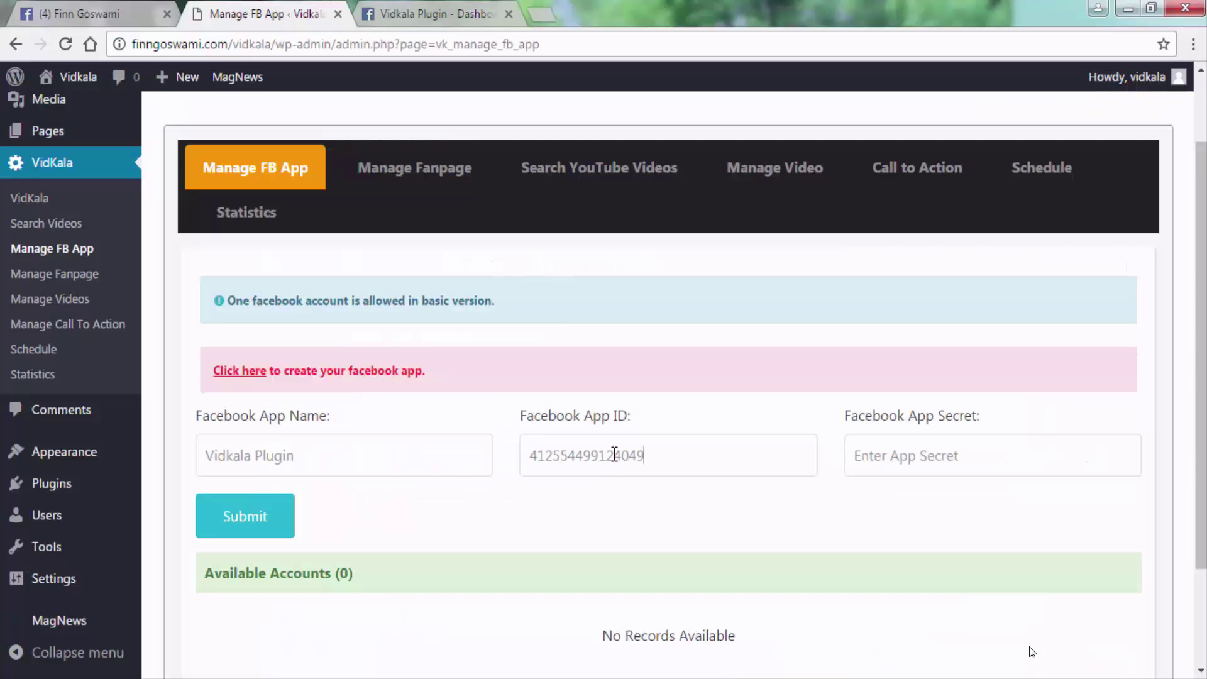
Copy the App Secret from the dashboard into the Facebook App Secret field.
left_click(433, 13)
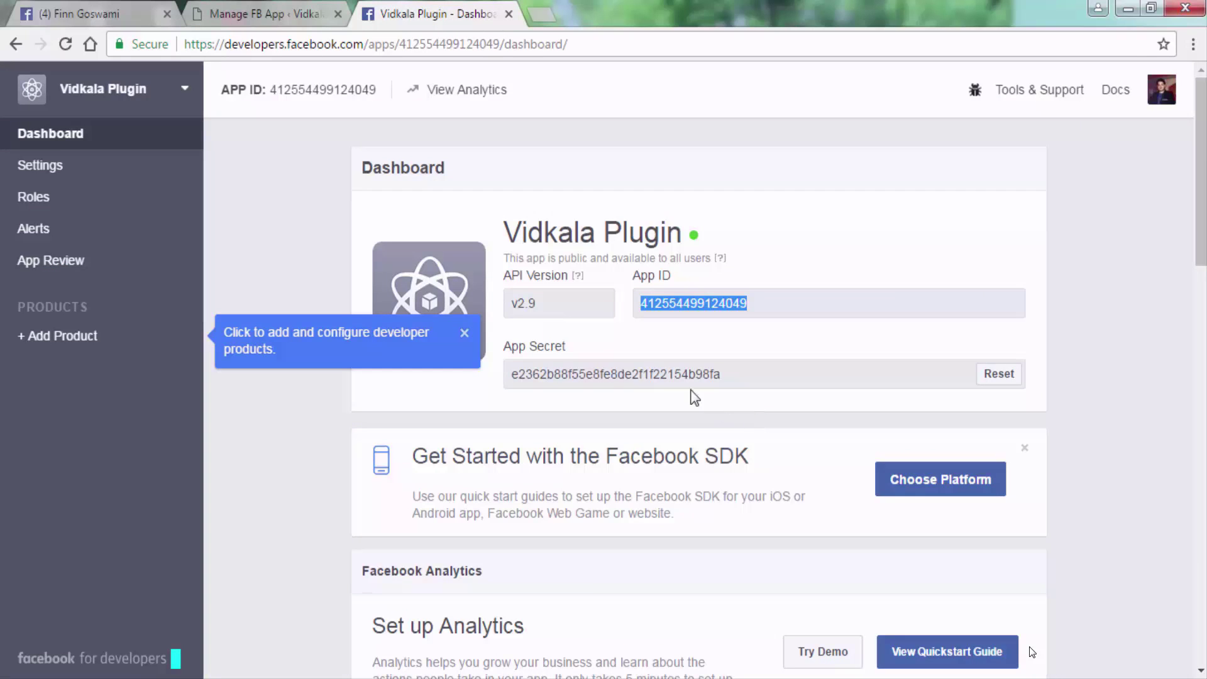
left_click_drag(513, 375, 724, 373)
key("ctrl+c")
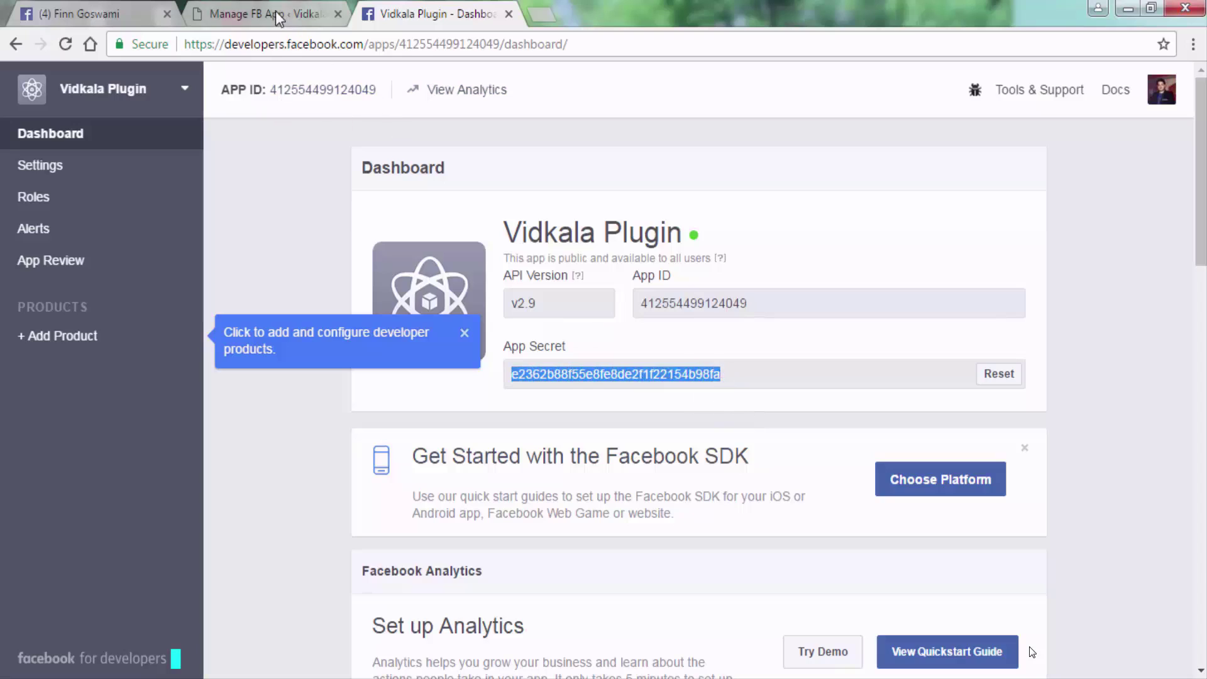
left_click(275, 12)
left_click(899, 468)
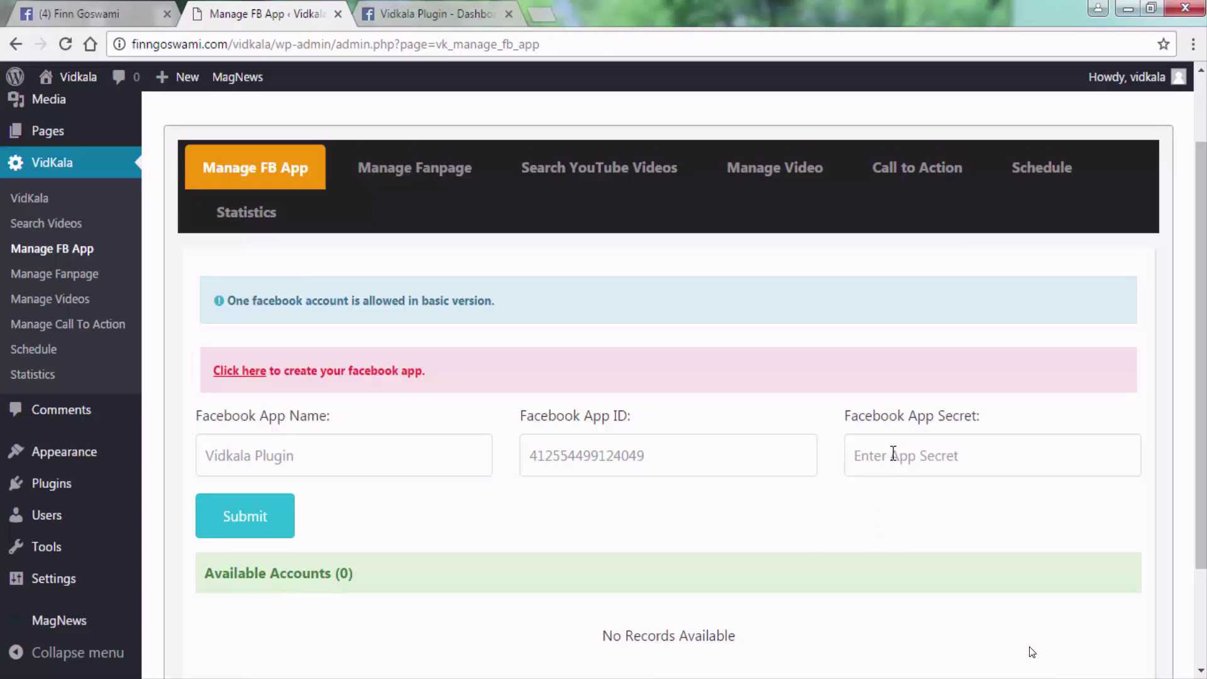
key("ctrl+v")
scroll(742, 522, "down", 2)
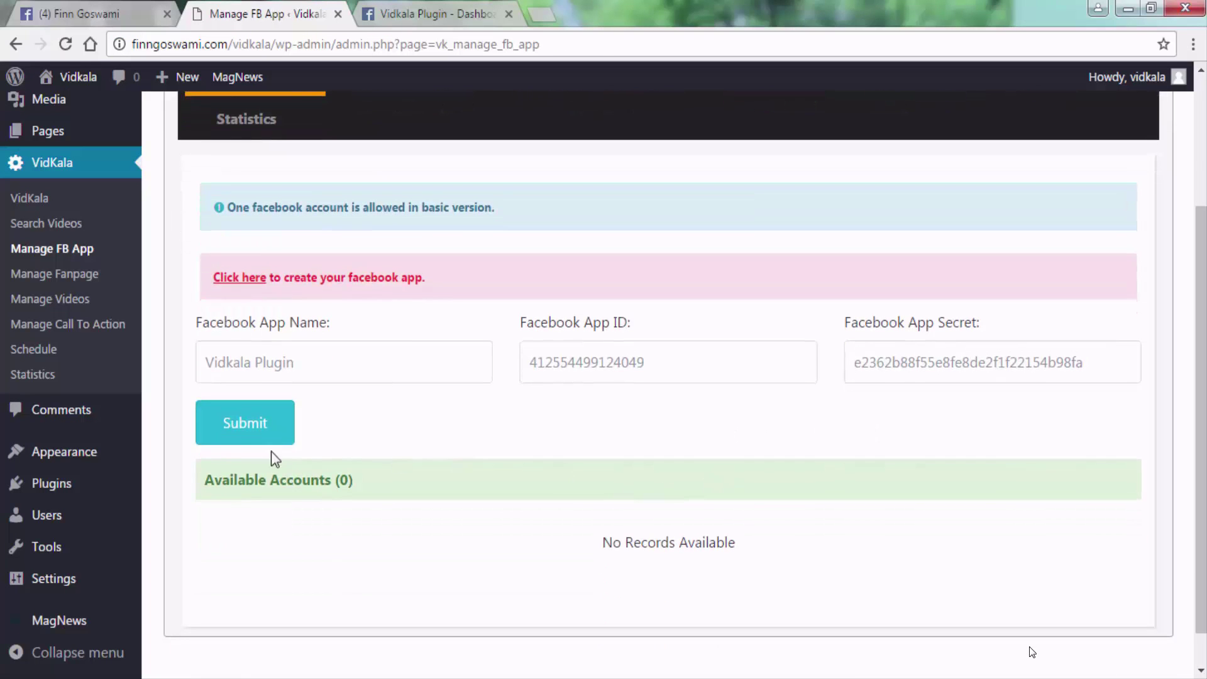
Submit the Vidkala Plugin app, allow it to manage Pages, and check Available Accounts.
left_click(248, 424)
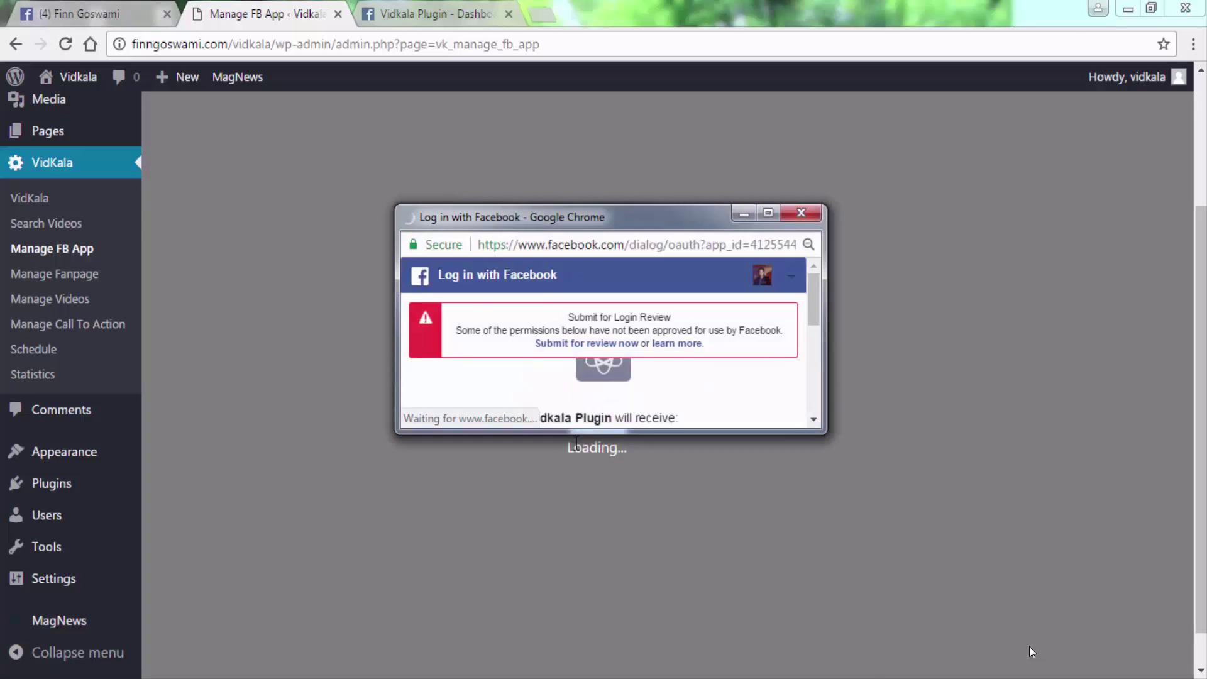
left_click(576, 450)
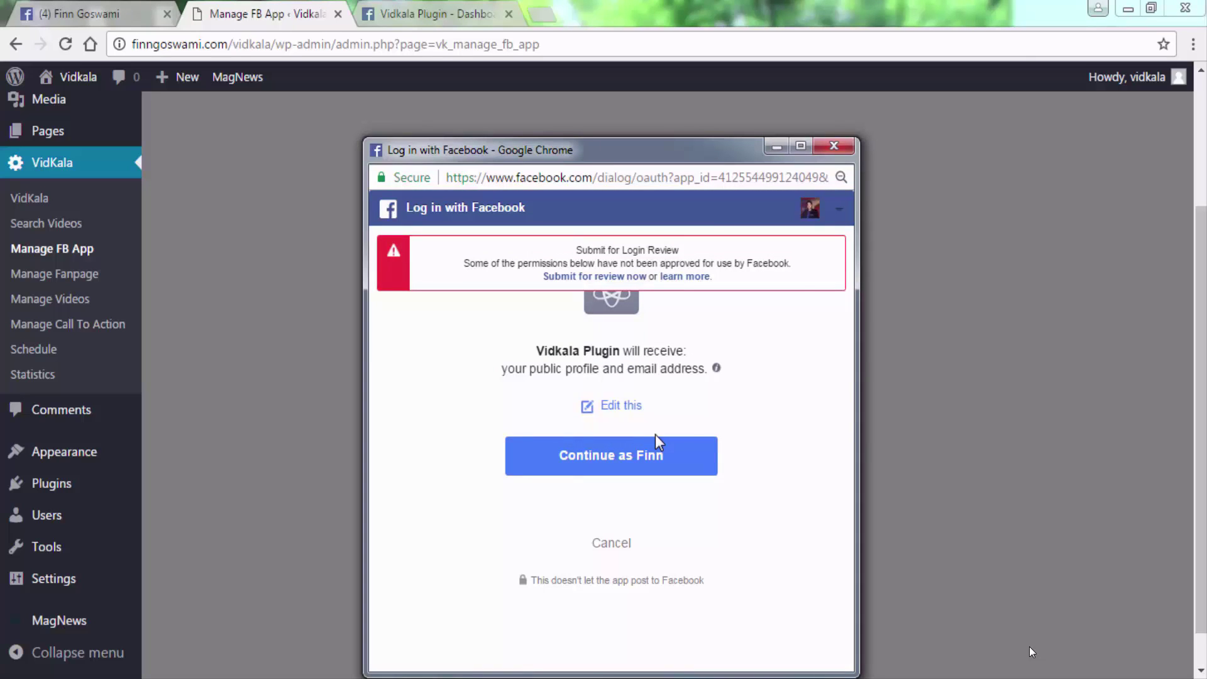
left_click(576, 461)
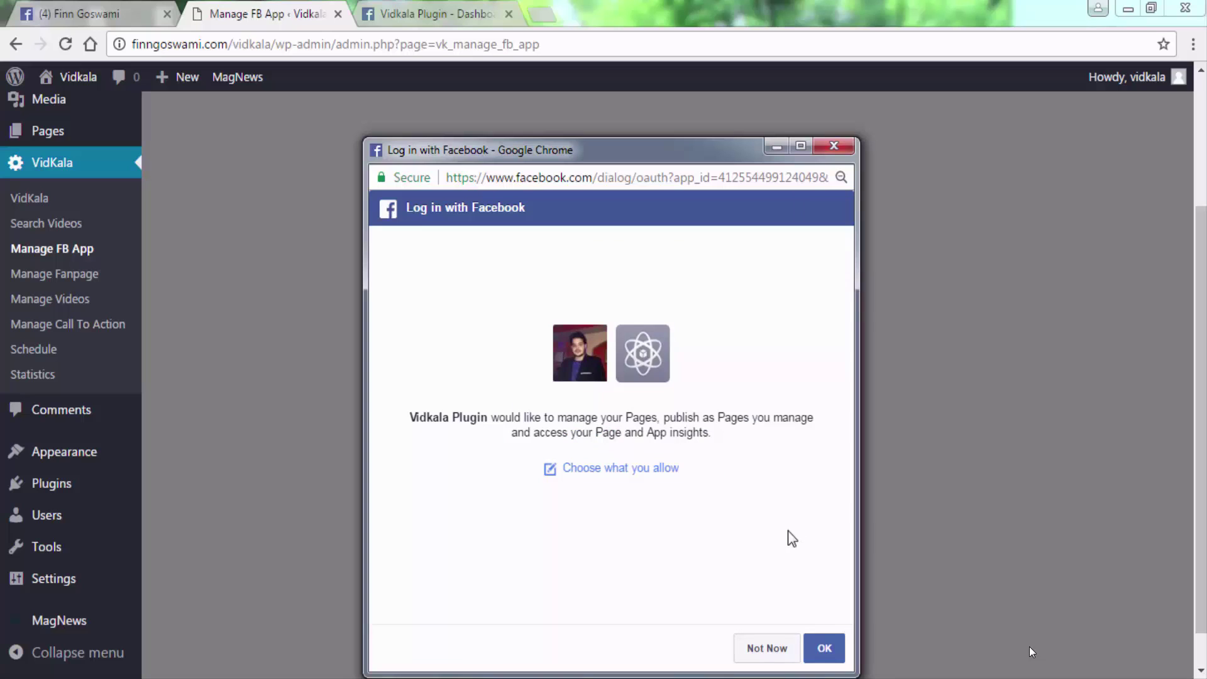
left_click(816, 646)
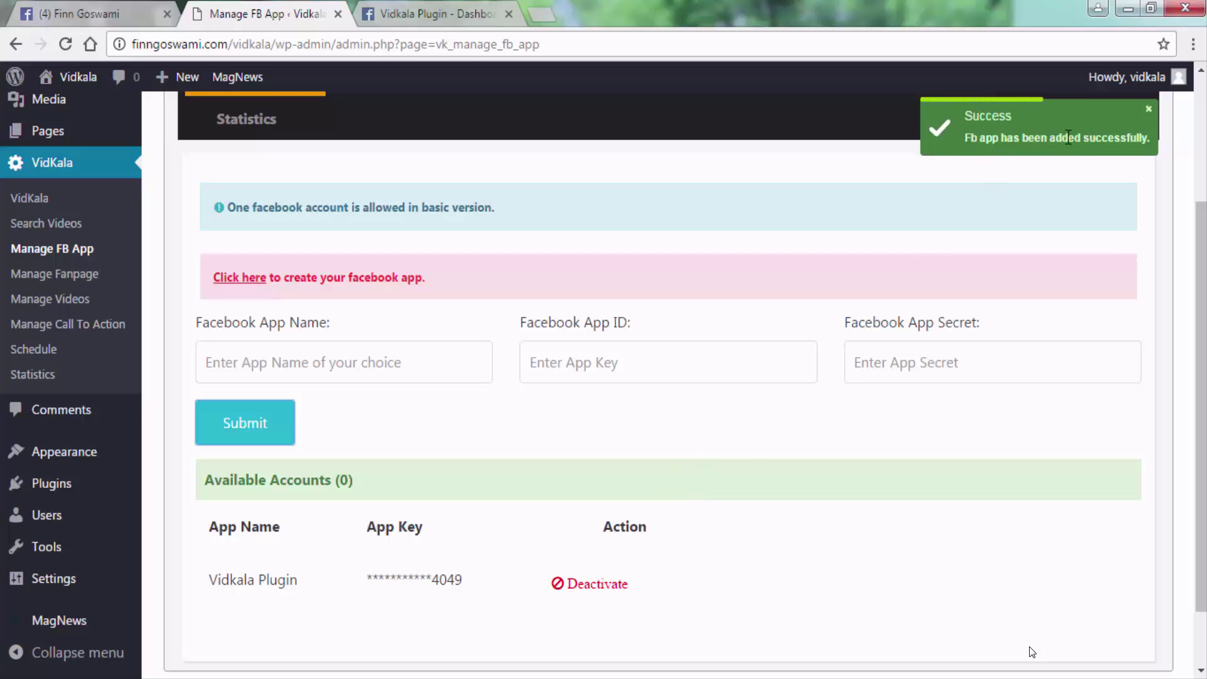
scroll(735, 410, "down", 2)
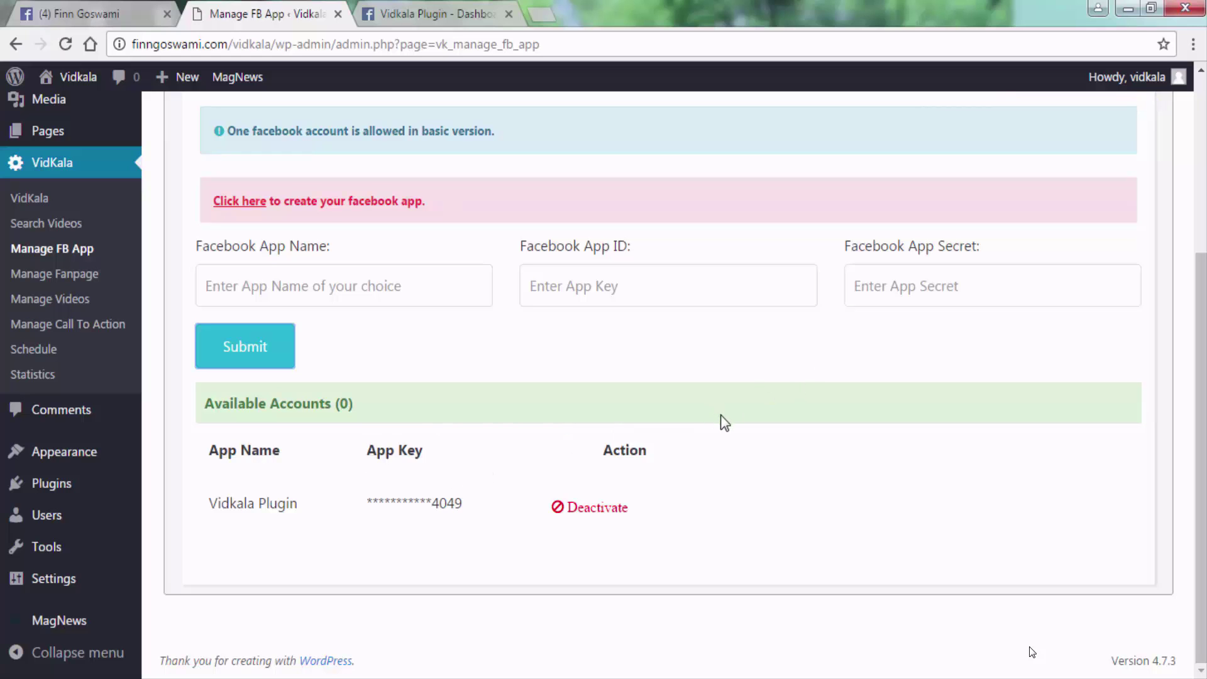
scroll(721, 417, "up", 4)
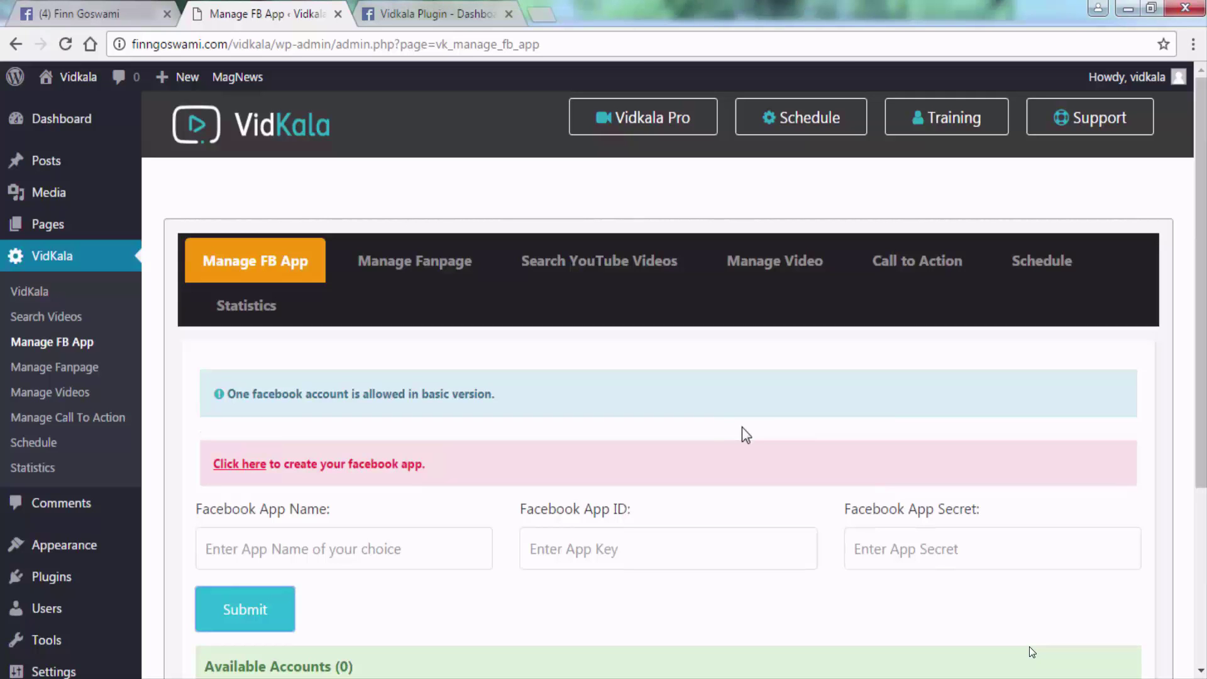
scroll(719, 417, "down", 3)
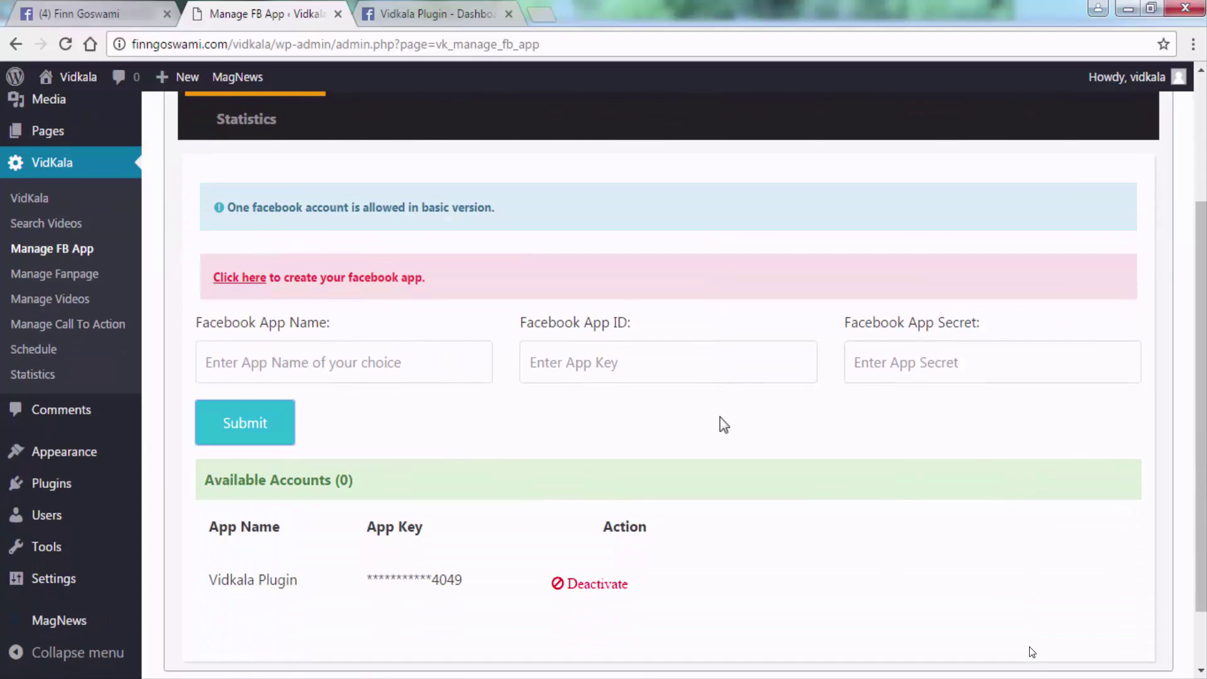
scroll(719, 417, "up", 2)
scroll(718, 416, "up", 1)
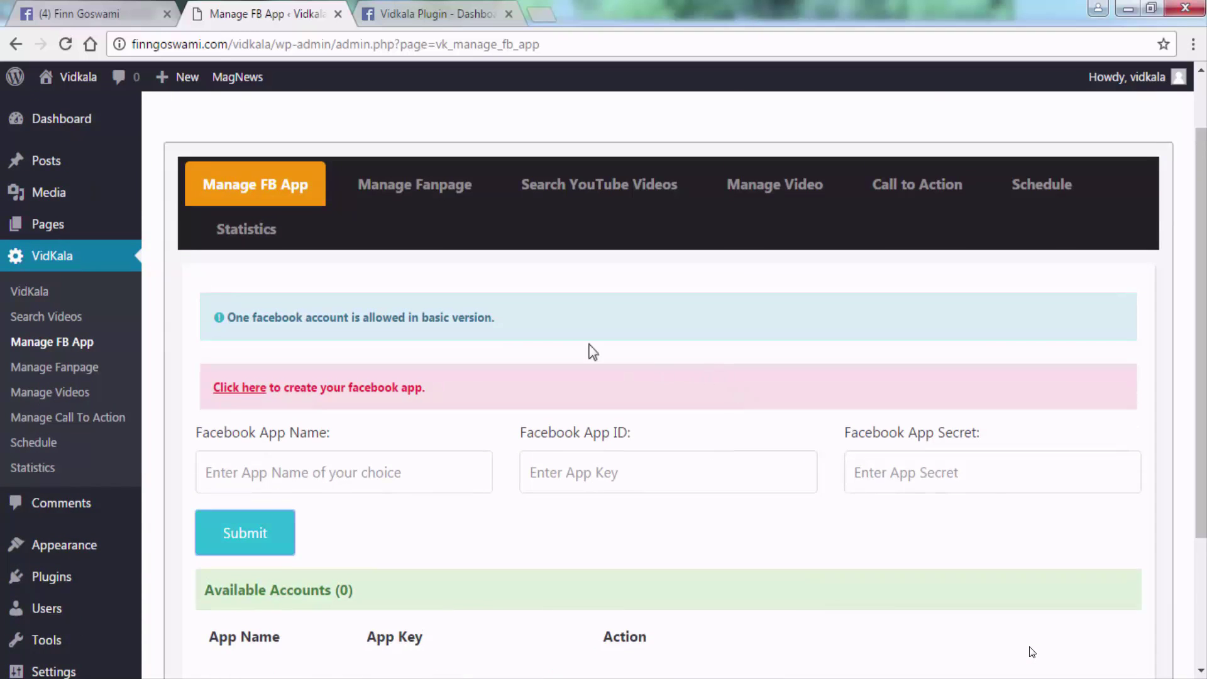
Start a new fanpage under Manage Fanpage, then switch to the Facebook profile tab.
left_click(421, 188)
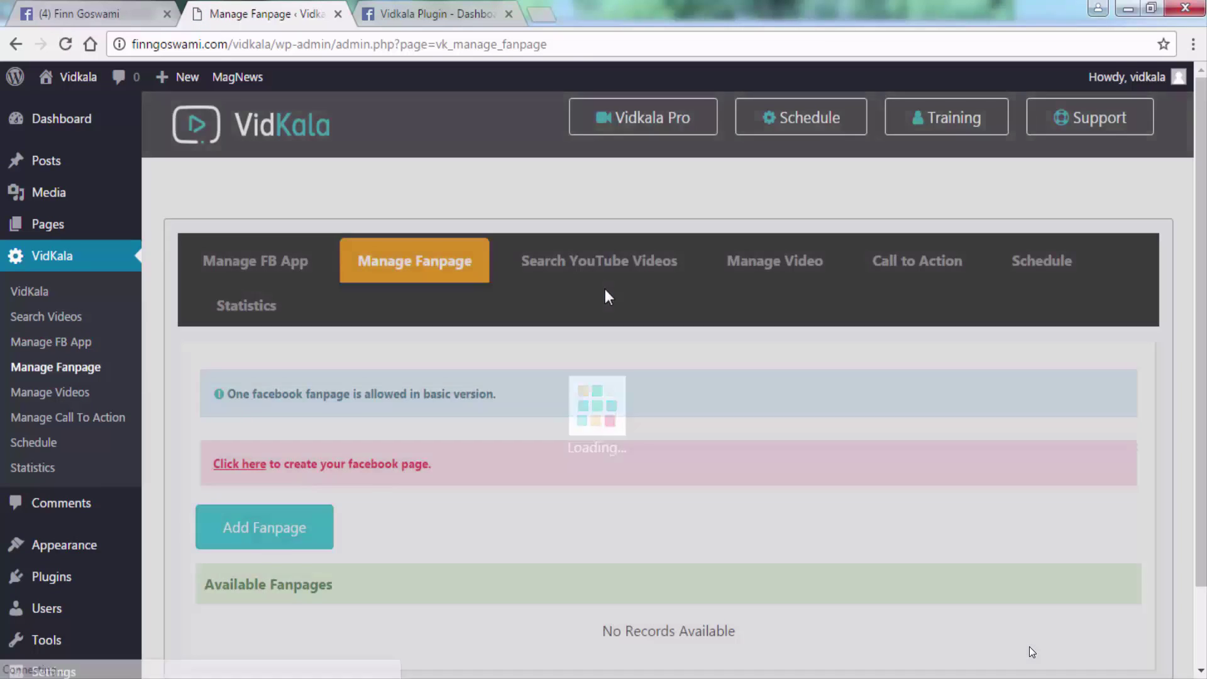
scroll(735, 301, "down", 3)
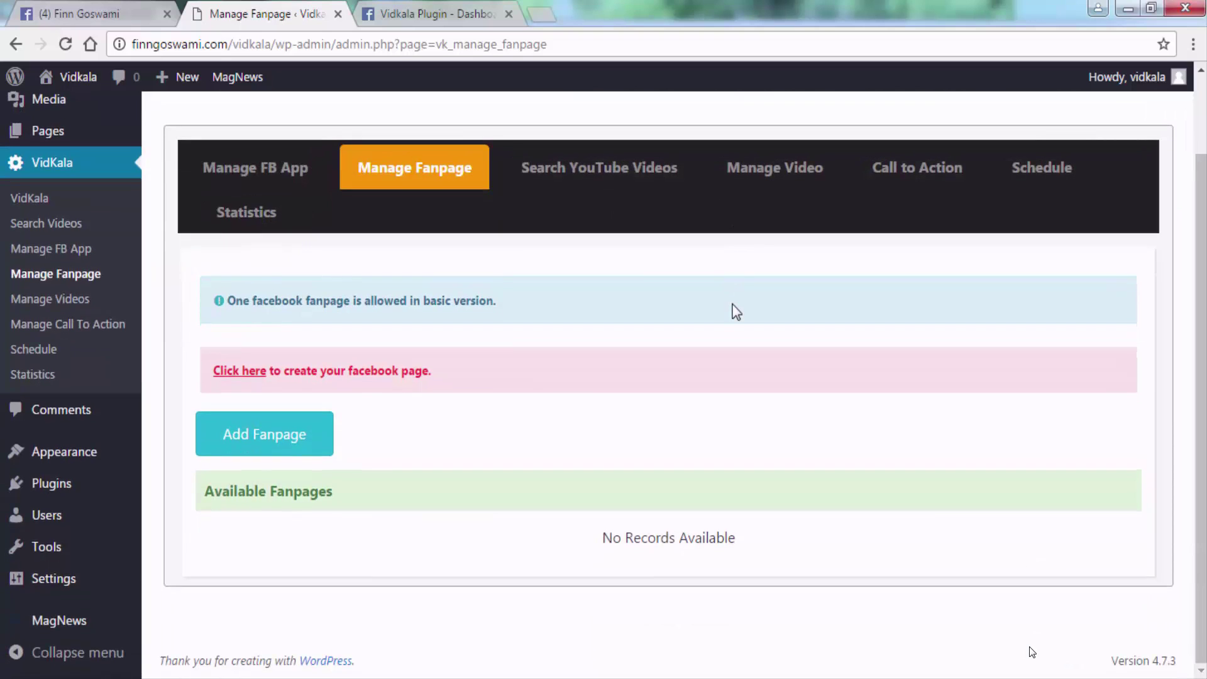
left_click(250, 444)
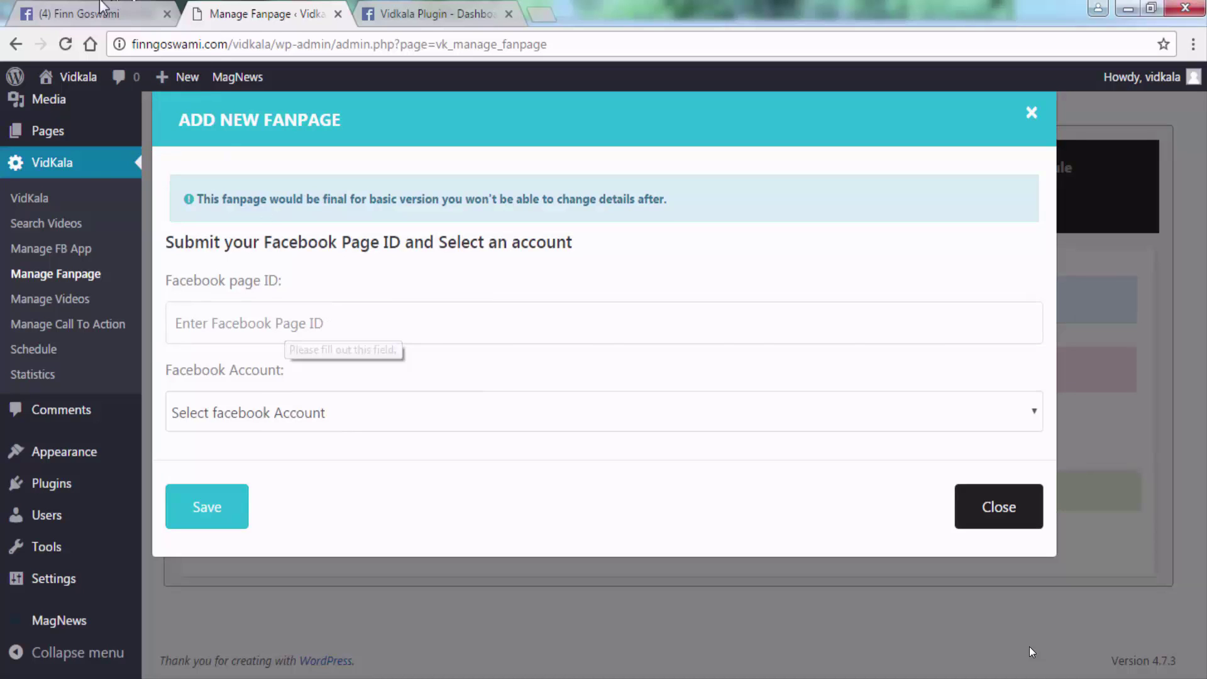
left_click(84, 12)
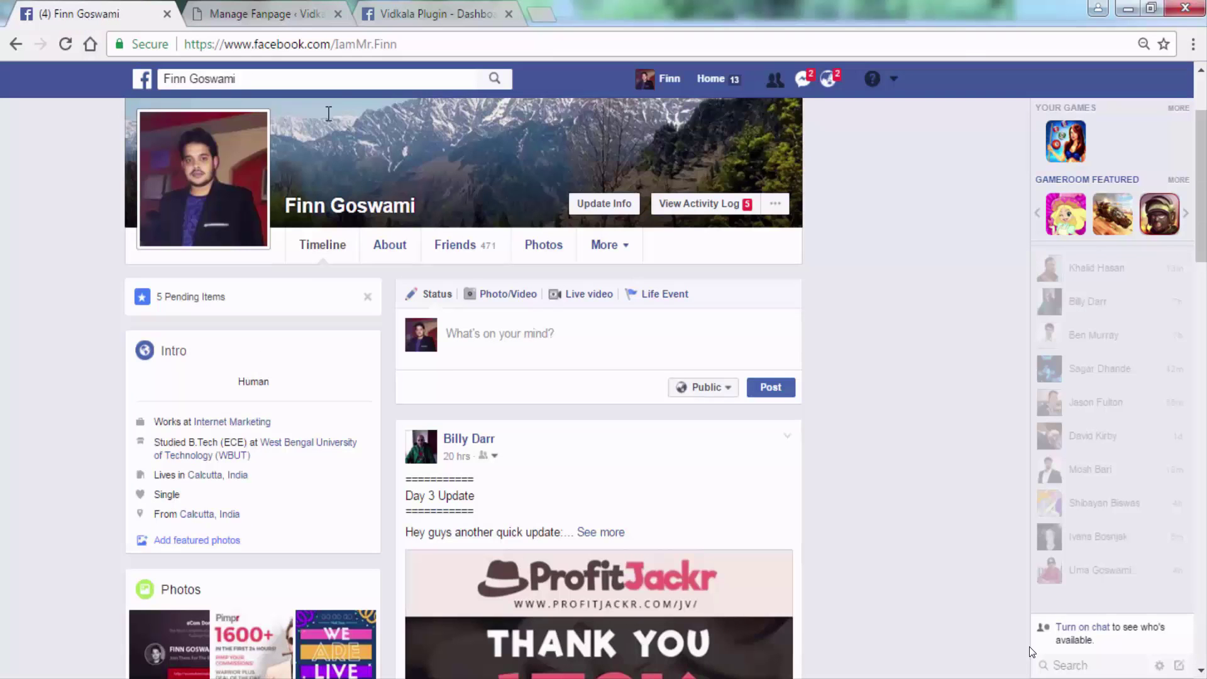
Go to the Facts about Garcinia Cambogia page from the managed pages list.
left_click(894, 79)
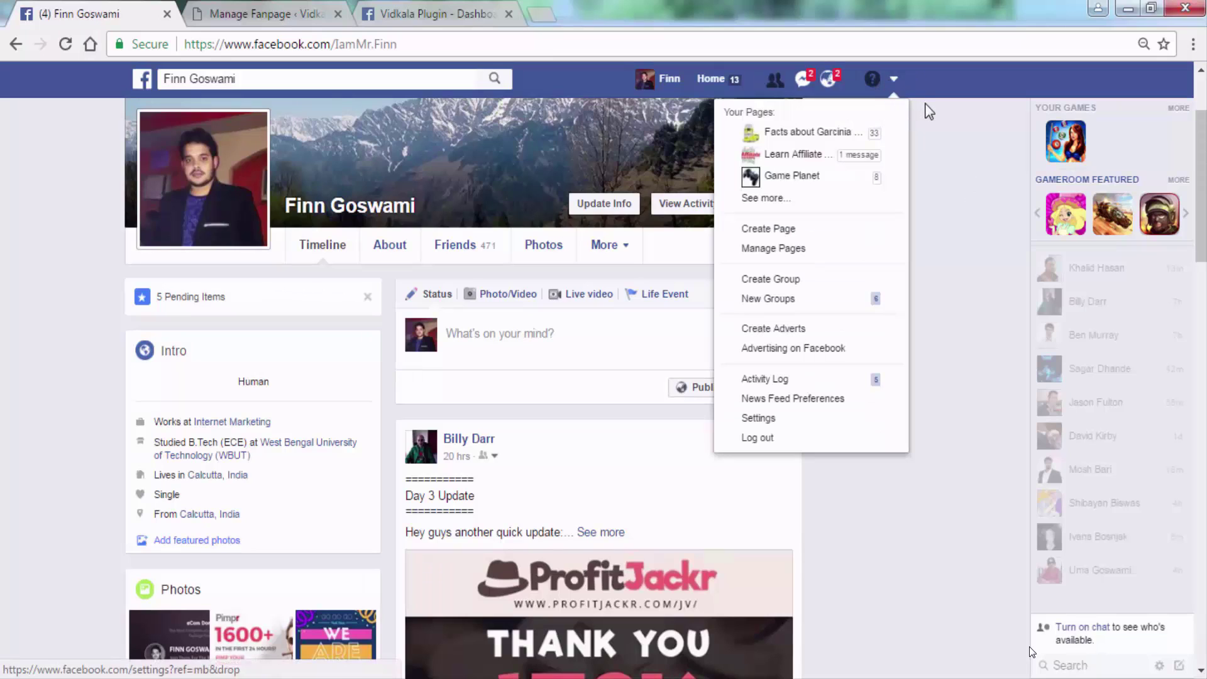
left_click(805, 131)
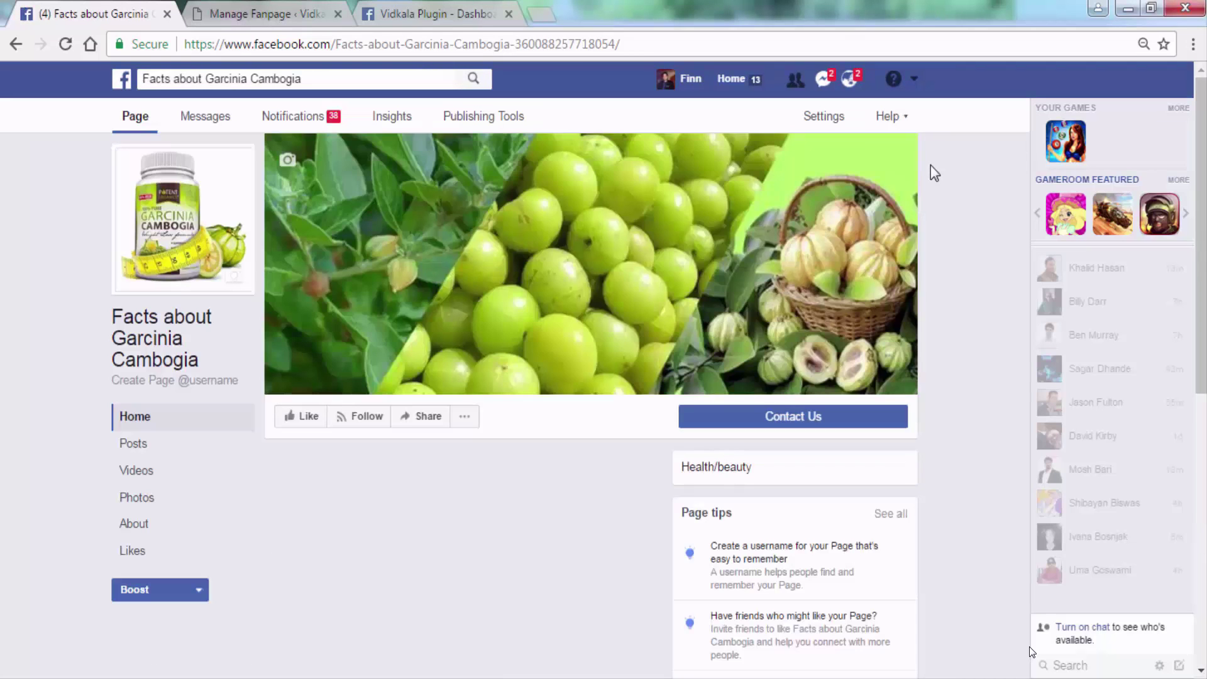
scroll(880, 346, "down", 6)
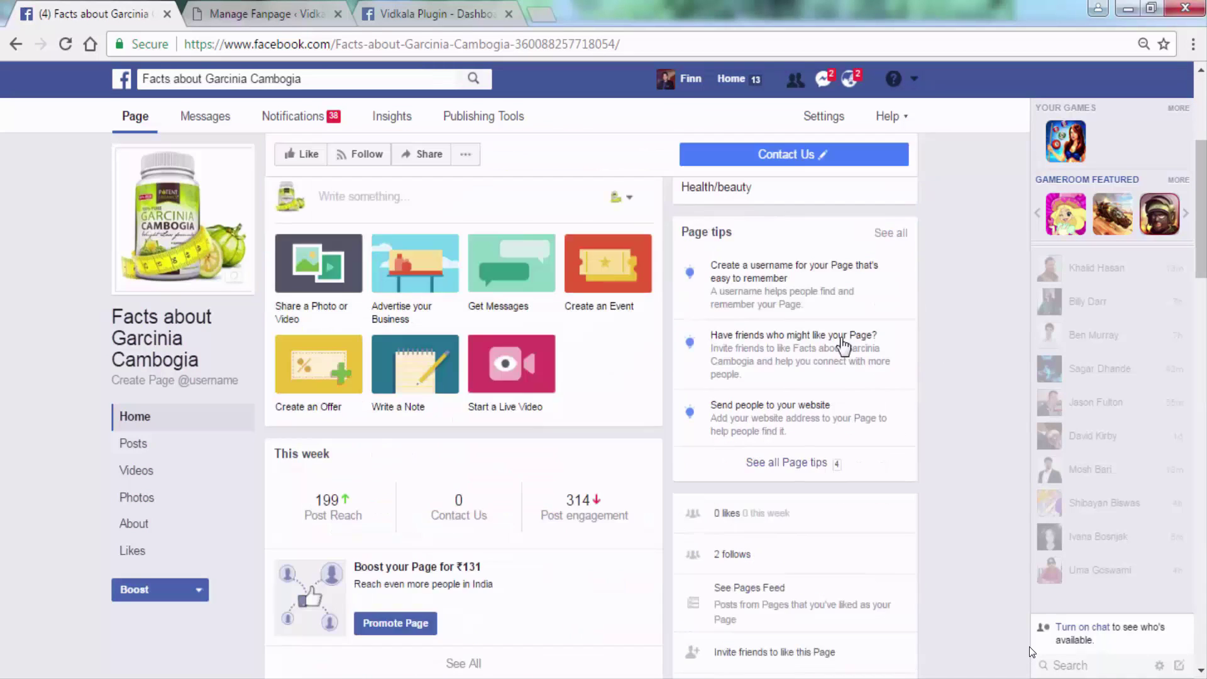
scroll(760, 304, "down", 2)
scroll(628, 321, "up", 6)
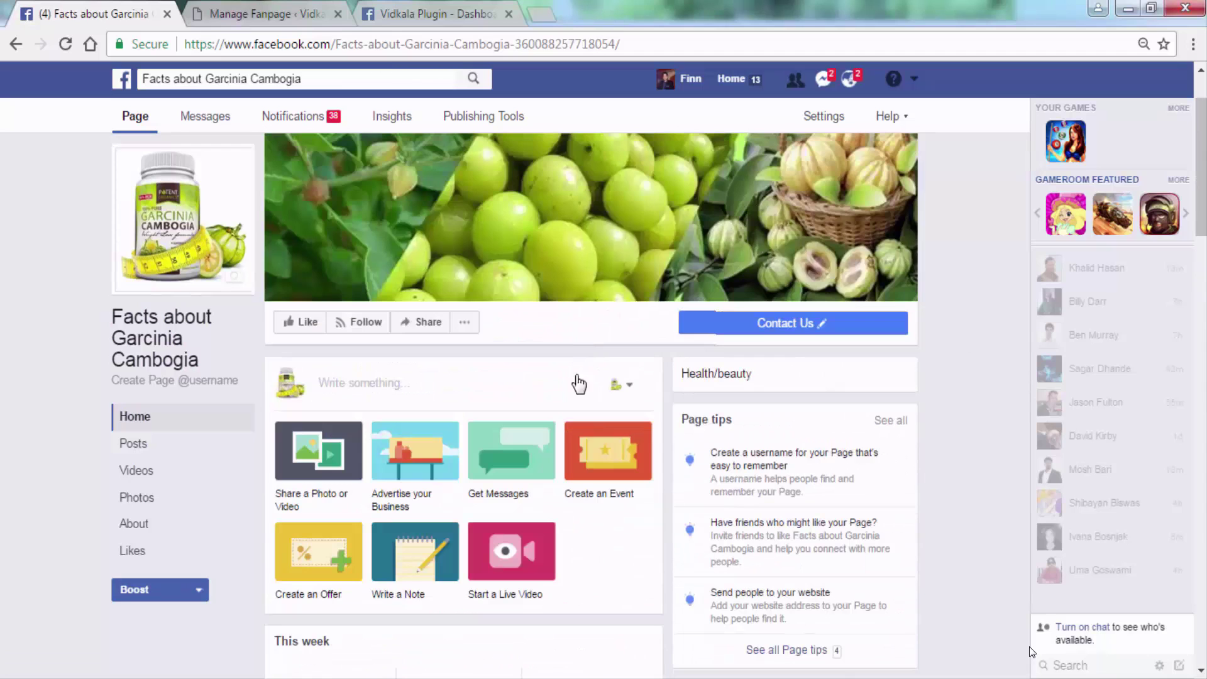
left_click(135, 527)
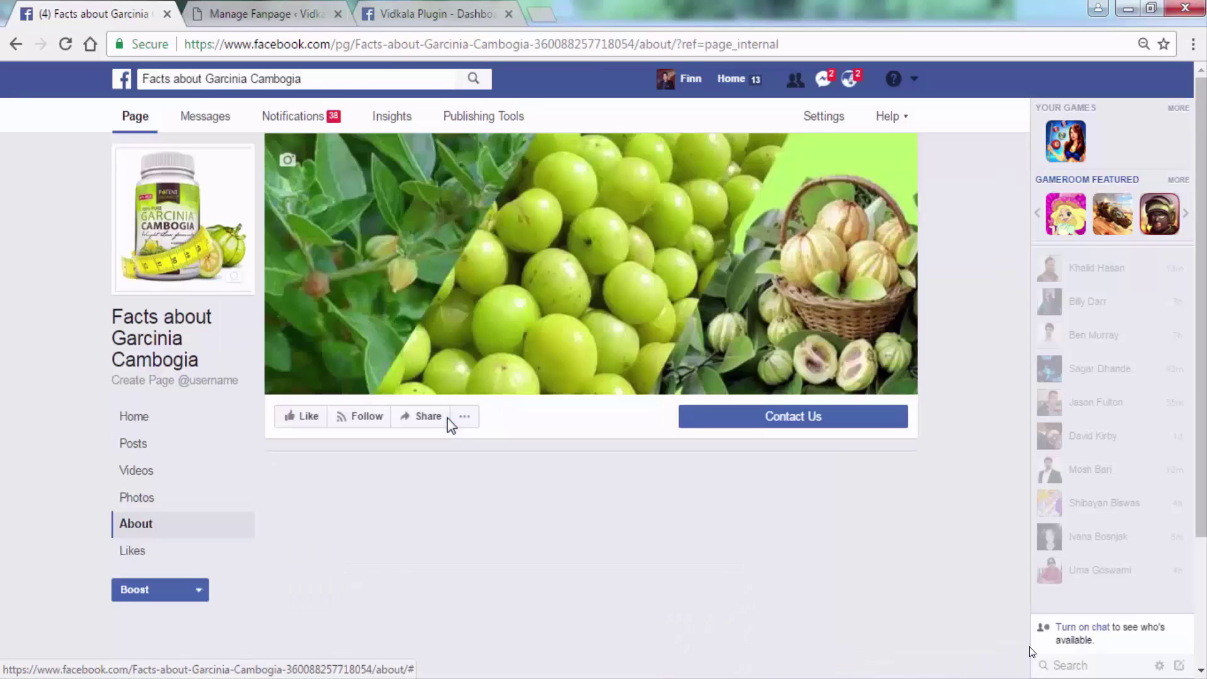
scroll(647, 472, "down", 6)
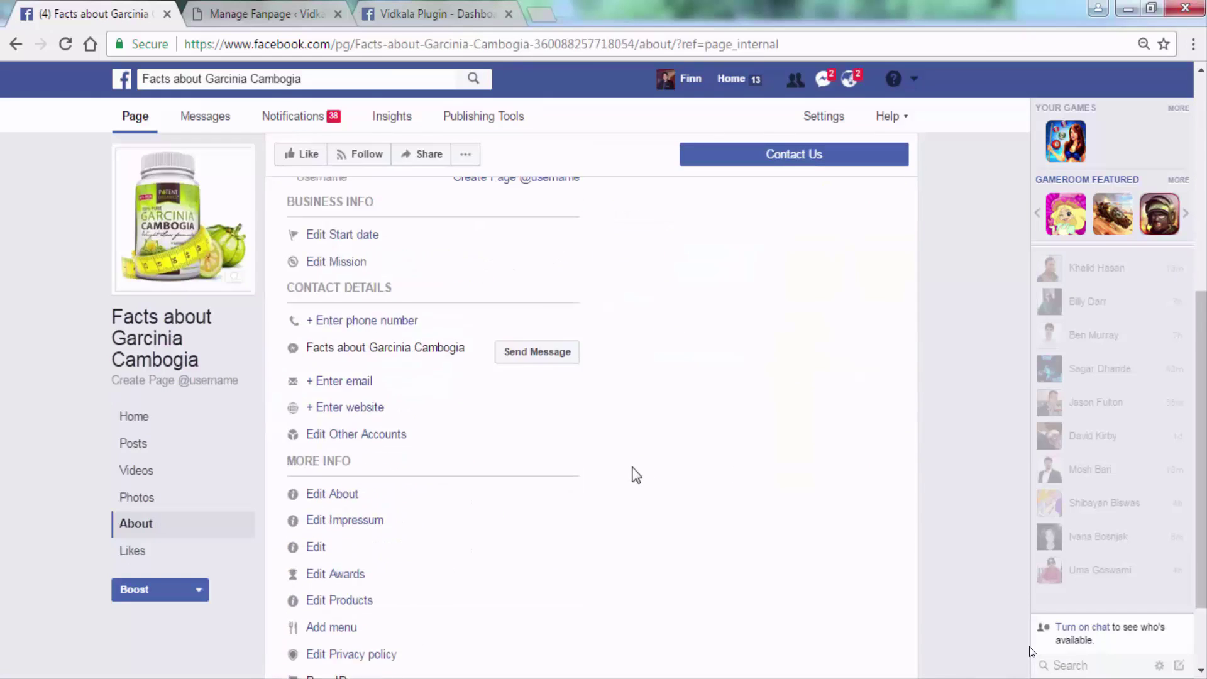
scroll(636, 474, "down", 2)
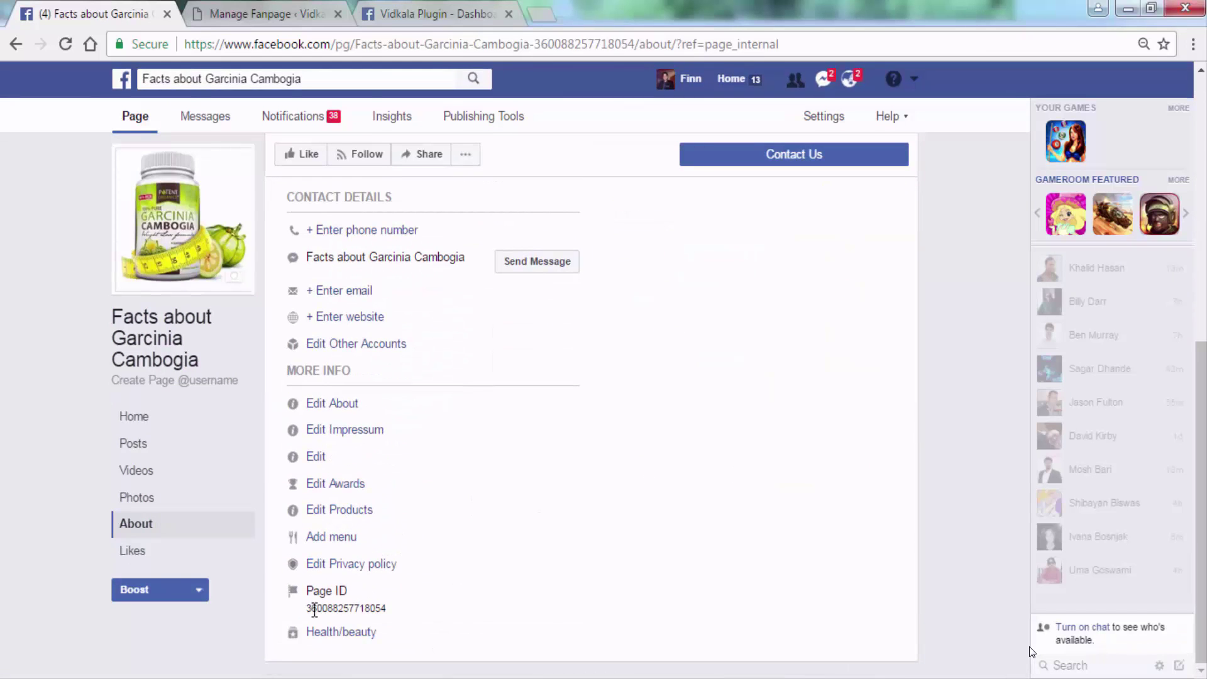
left_click_drag(315, 609, 393, 602)
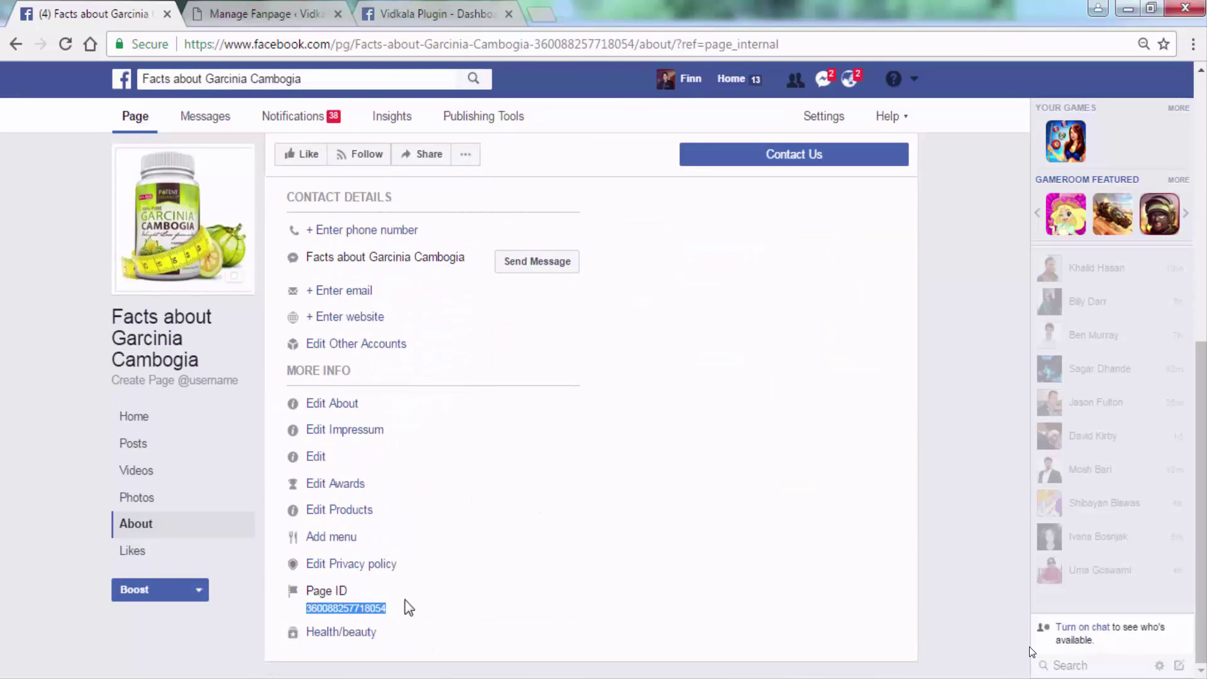
right_click(379, 606)
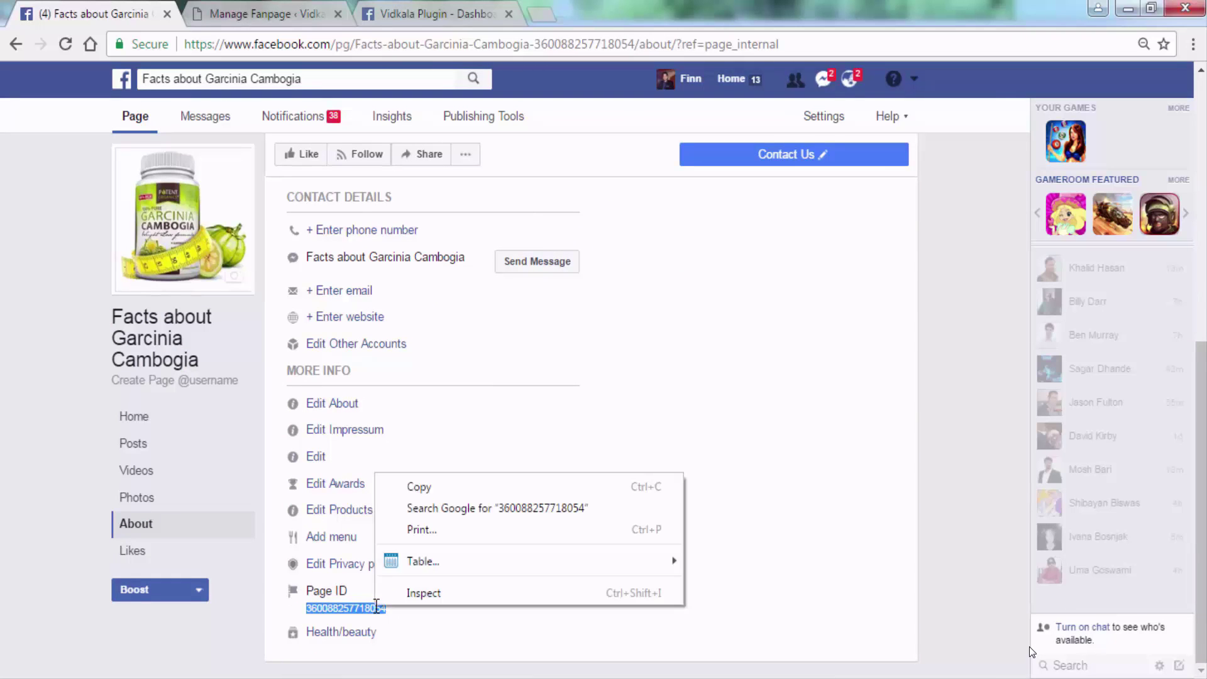
left_click(421, 488)
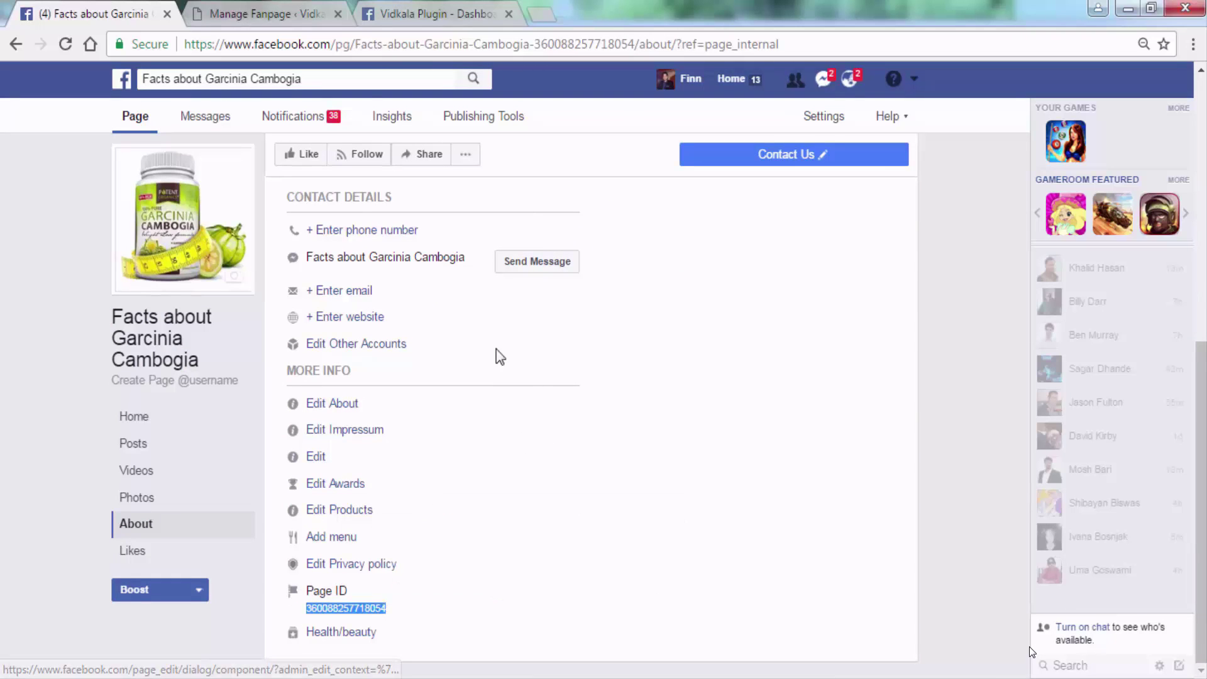
Paste the copied Page ID into the new fanpage's Page ID field as plain text.
left_click(277, 15)
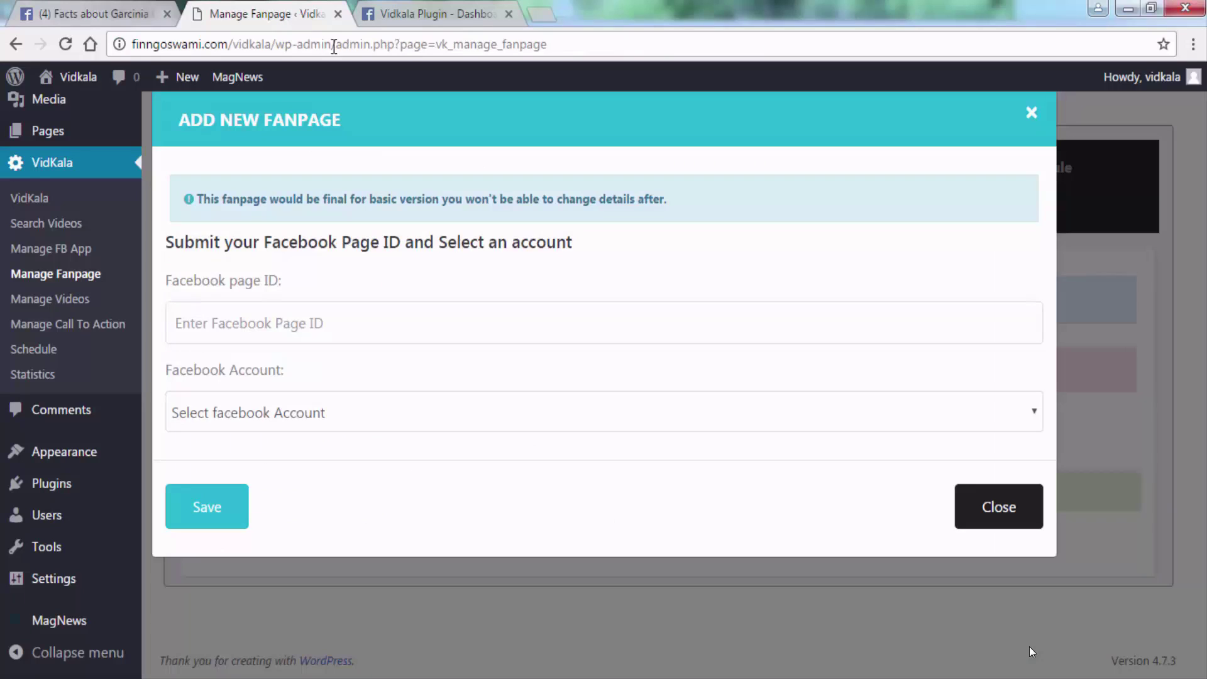
left_click(283, 326)
right_click(280, 324)
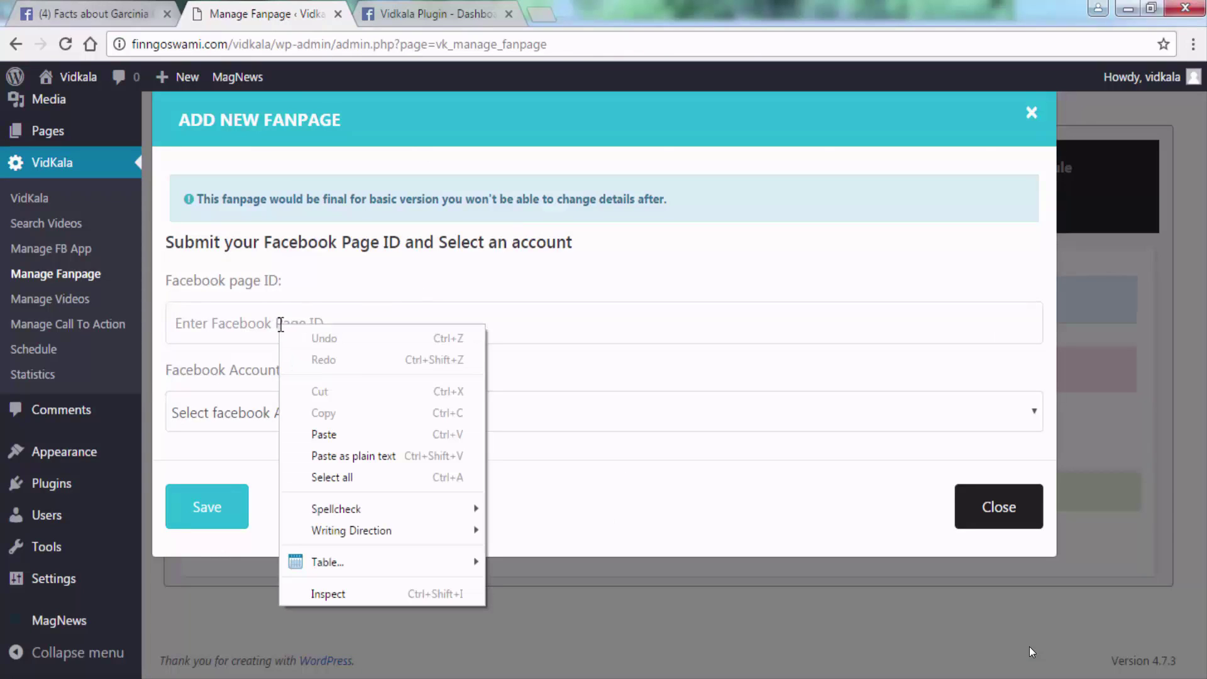
left_click(340, 457)
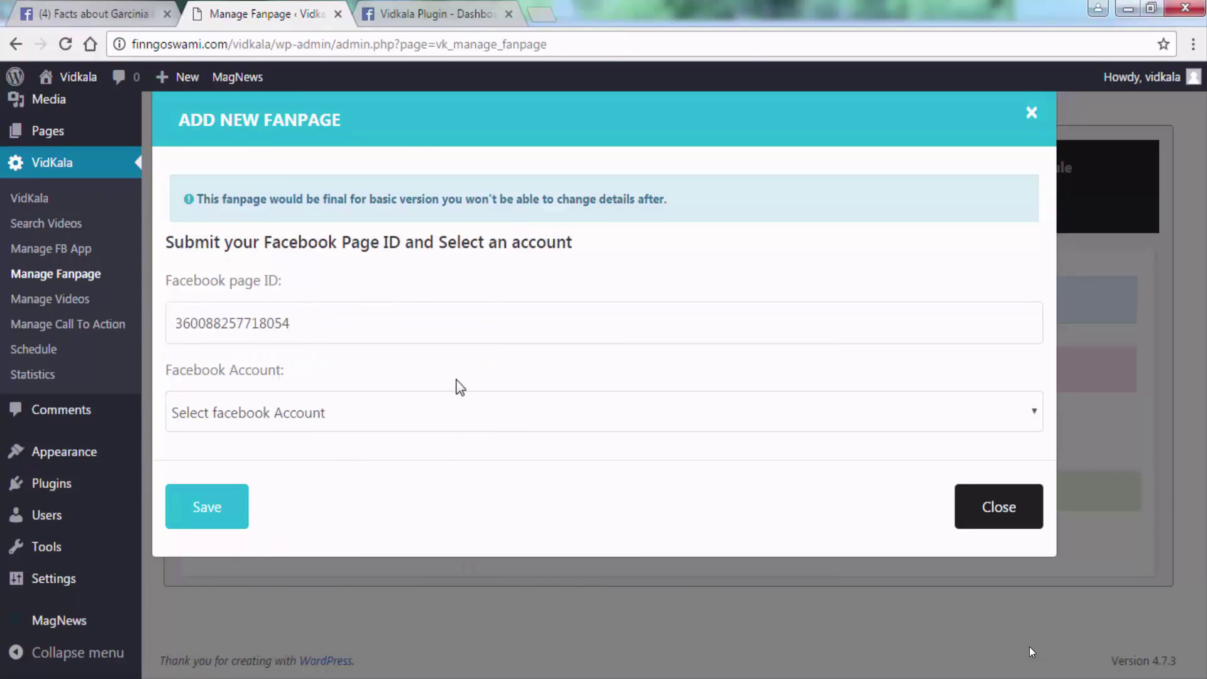
Link the fanpage to the Vidkala Plugin account, save it, and verify it under Available Fanpages.
left_click(436, 412)
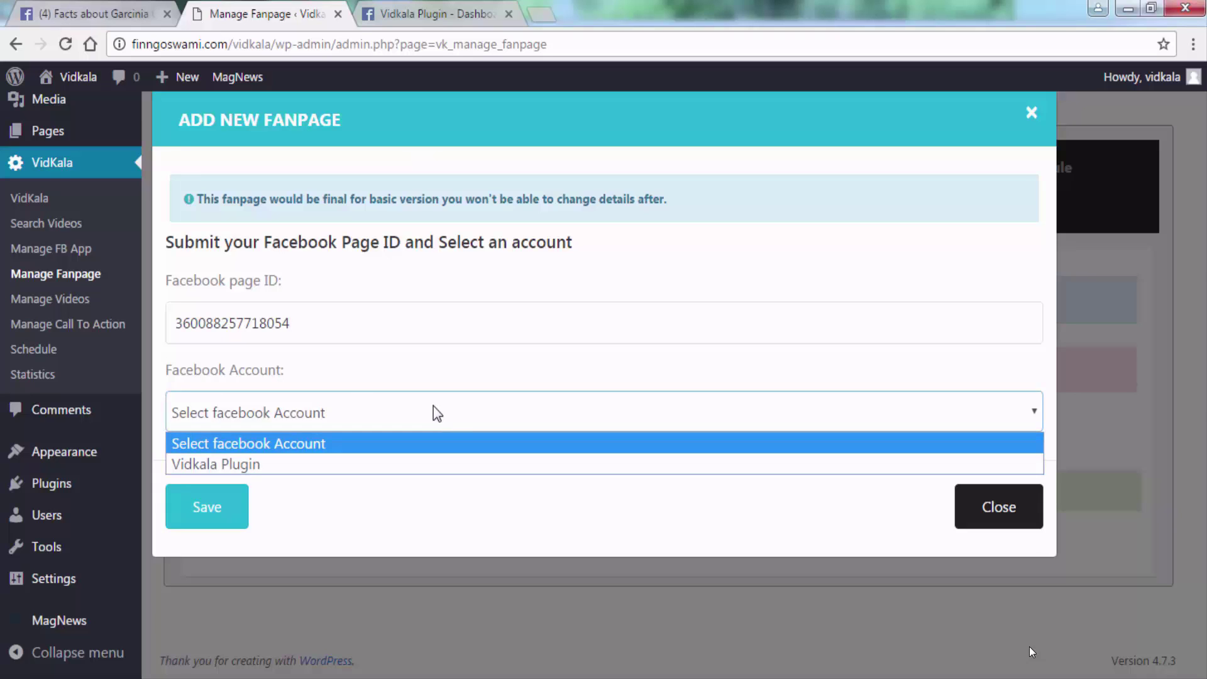
left_click(251, 465)
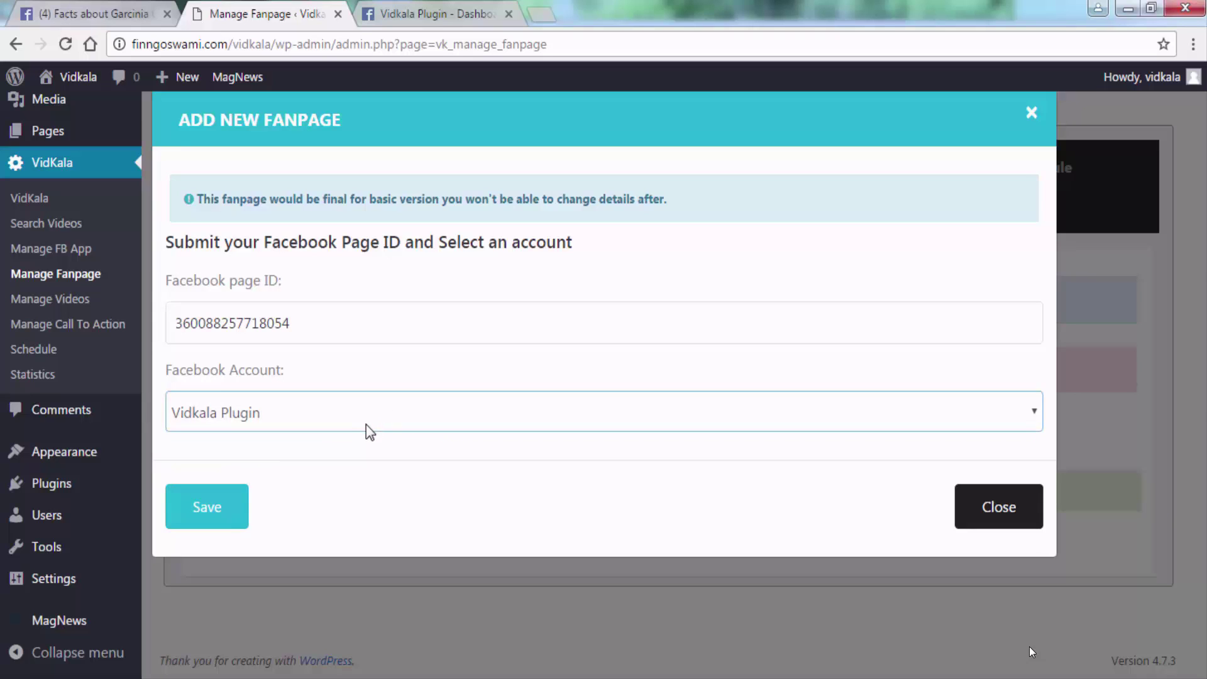
left_click(197, 511)
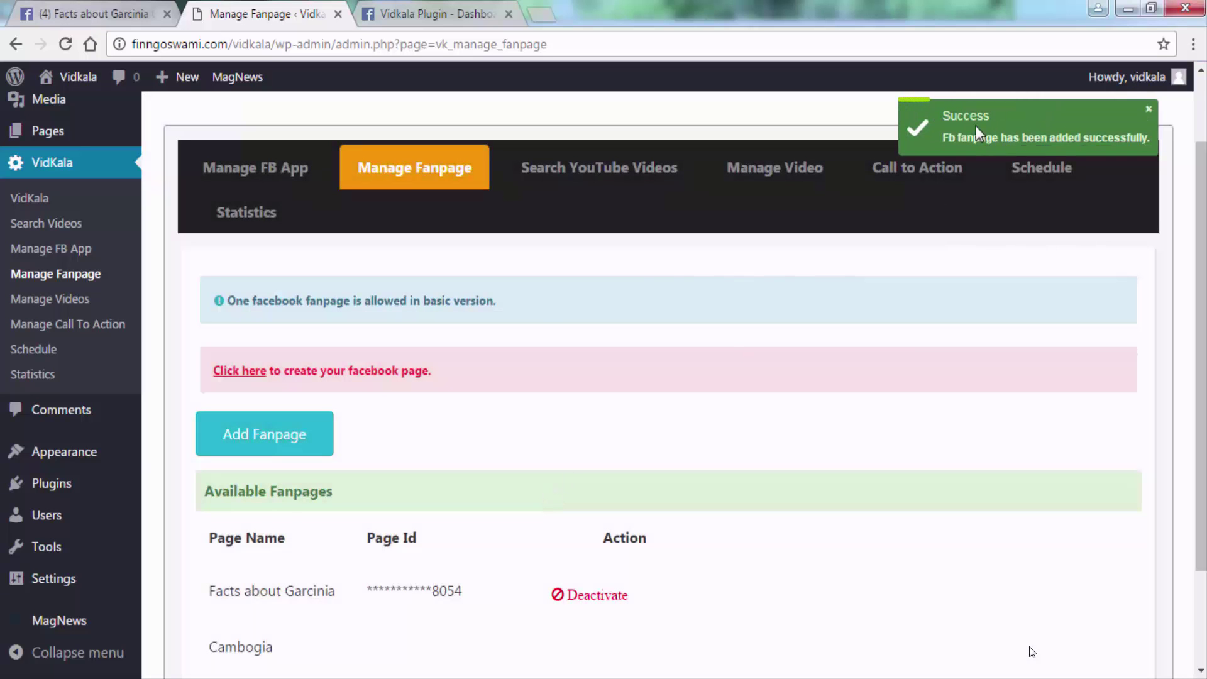
scroll(859, 405, "down", 1)
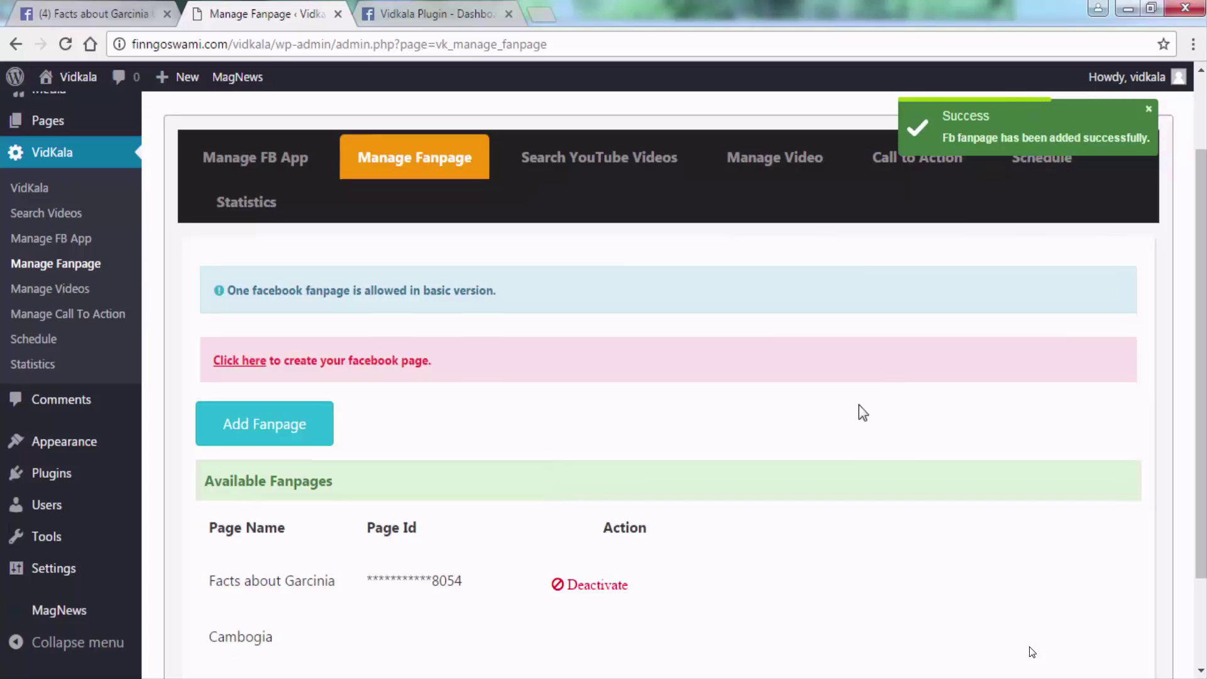
scroll(859, 405, "down", 2)
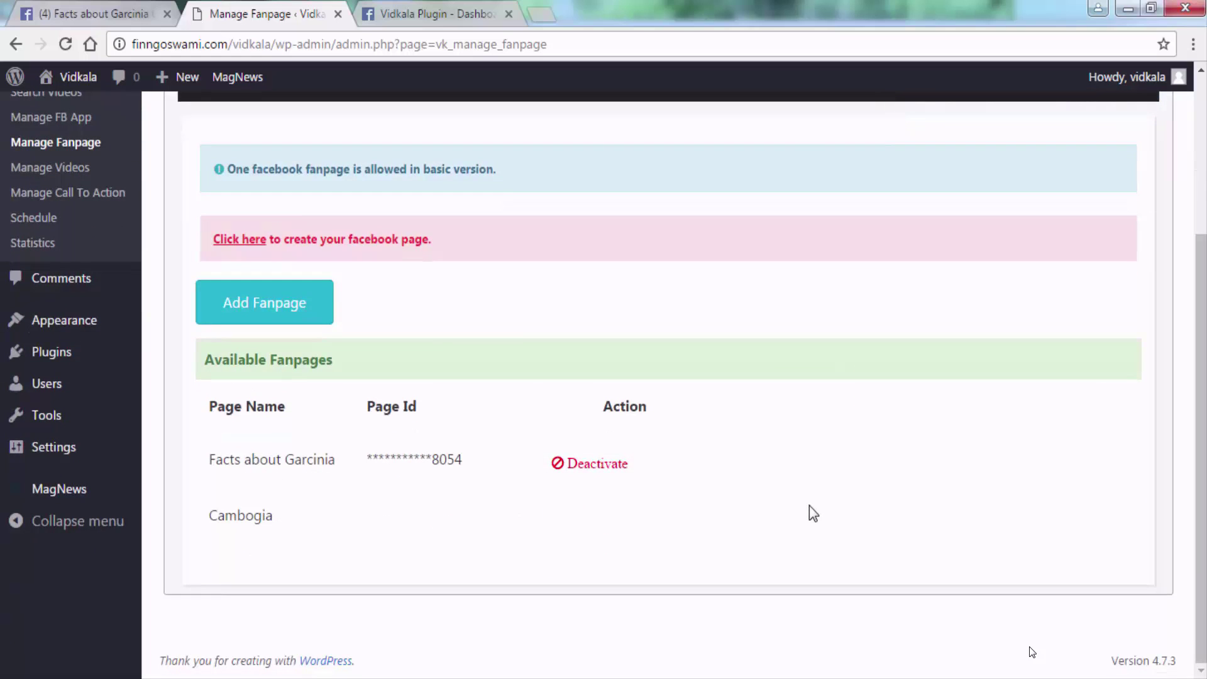
scroll(809, 505, "up", 2)
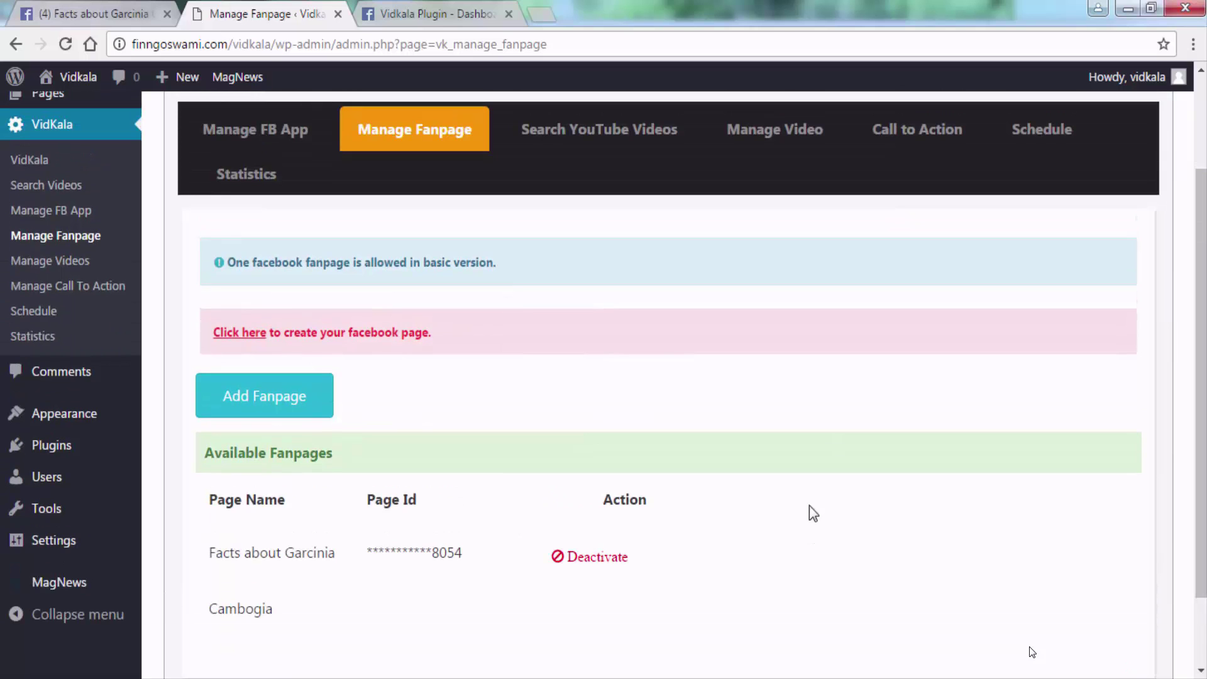
scroll(810, 507, "up", 3)
scroll(809, 507, "down", 2)
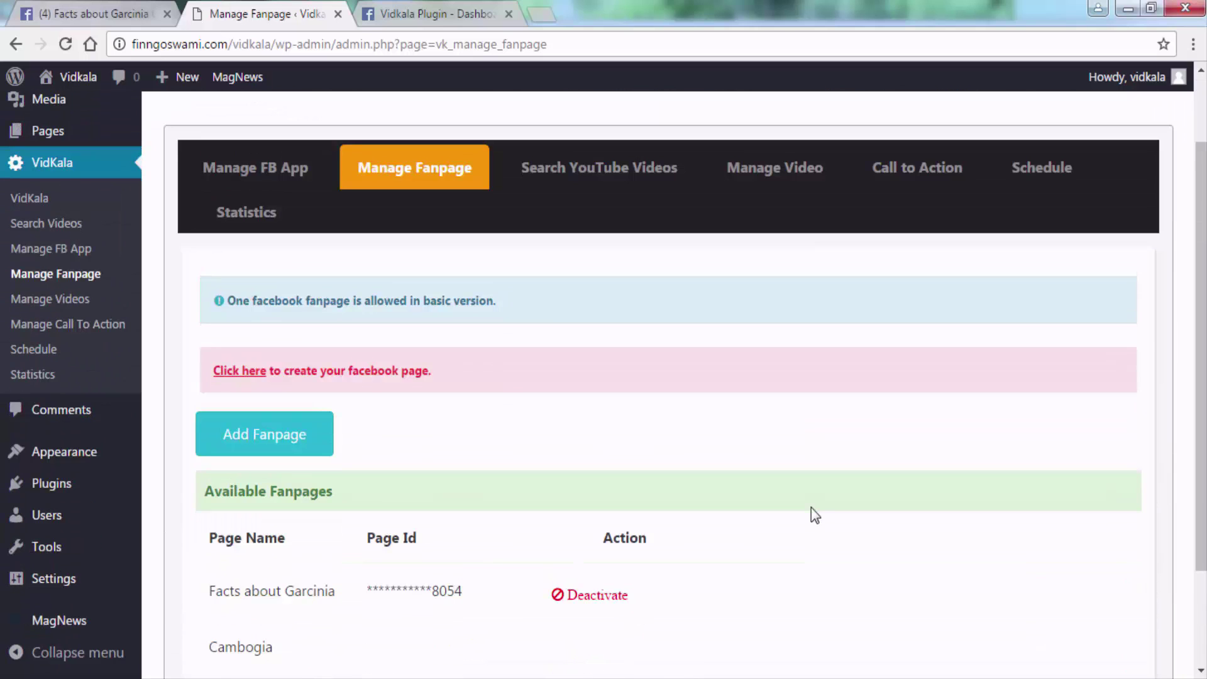